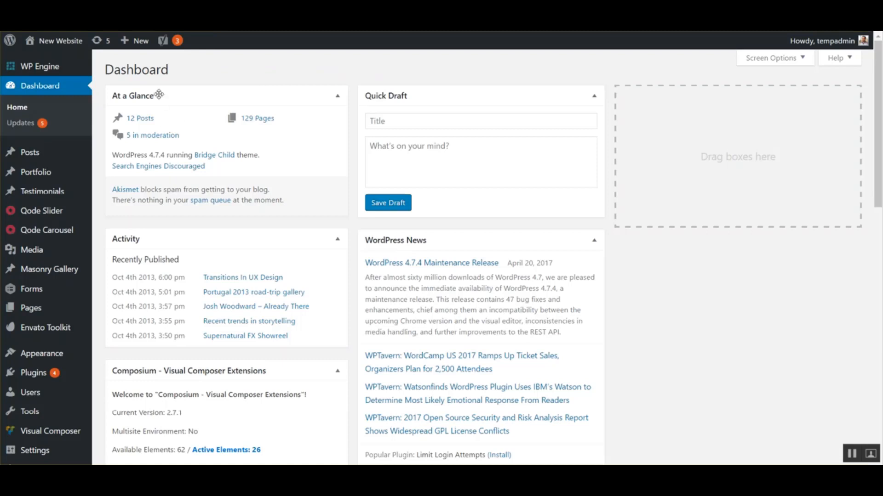
Open the site's menu editor and choose the Primary (Top Navigation) menu as the one to edit.
scroll(114, 166, "down", 1)
mouse_move(41, 324)
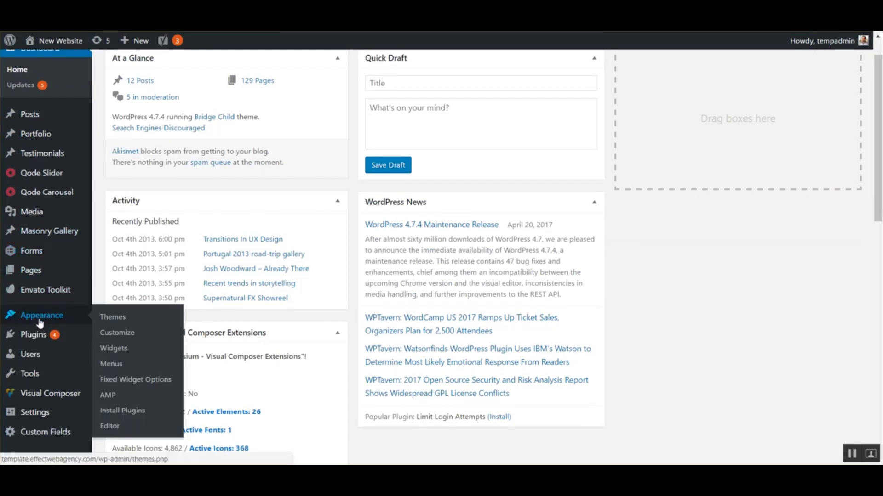
left_click(111, 365)
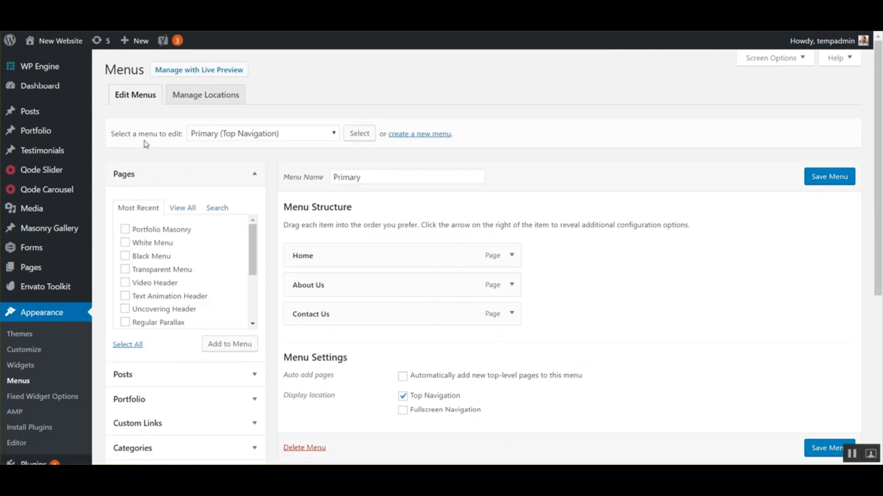
left_click(249, 133)
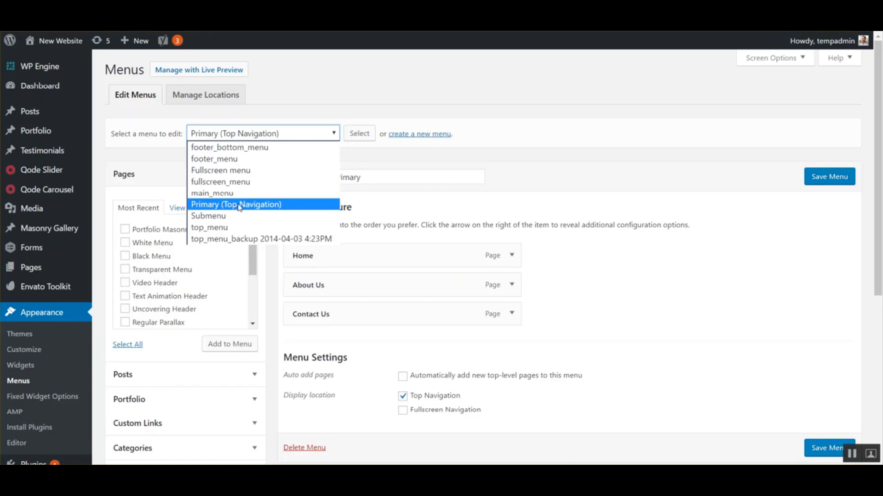
left_click(272, 205)
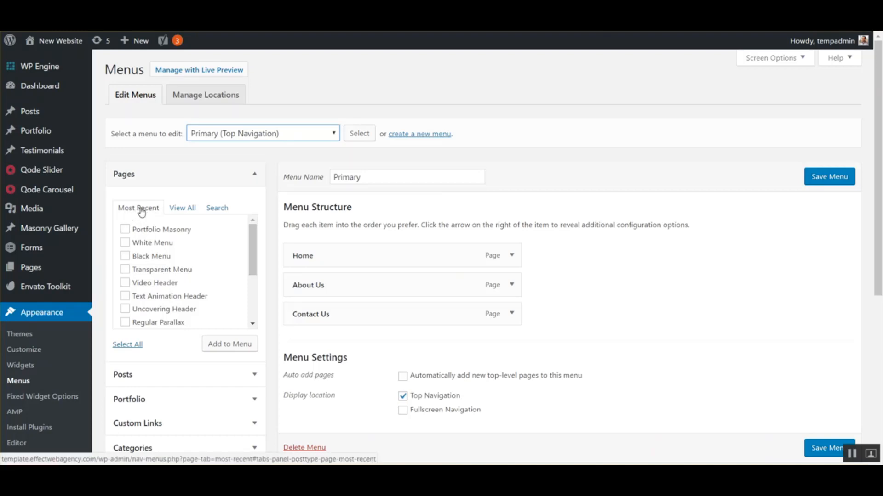
Examine which pages can be added to the menu, covering the recent pages, the full paginated list and the page search.
scroll(155, 257, "down", 4)
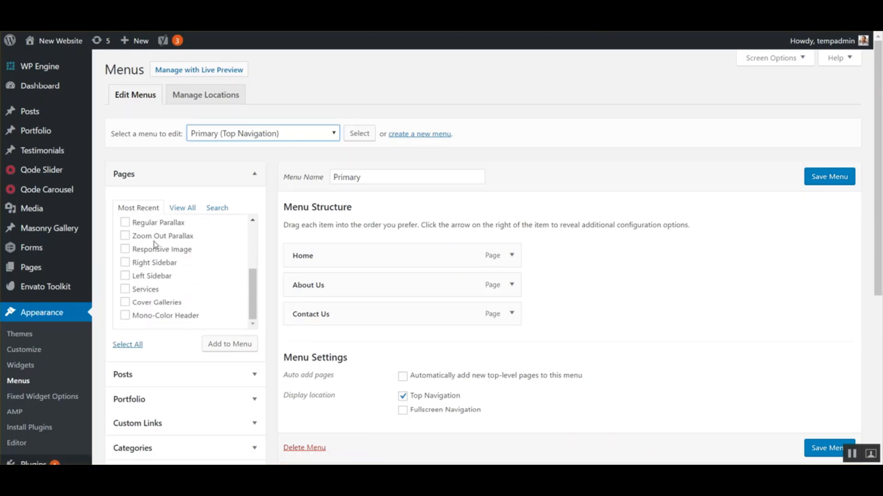
scroll(156, 248, "down", 1)
scroll(158, 276, "up", 5)
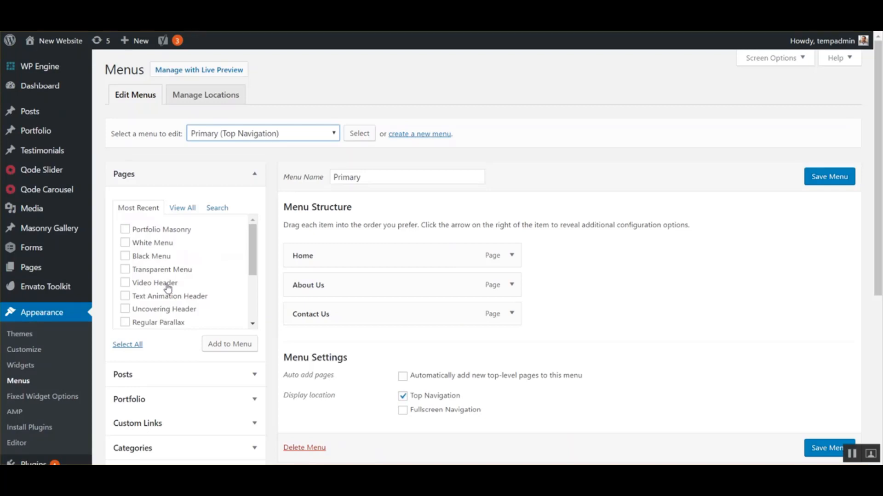
left_click(179, 209)
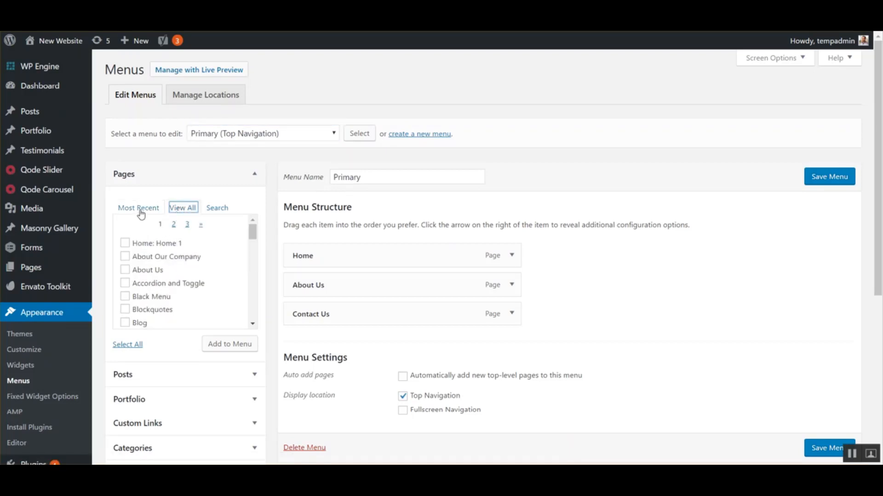
scroll(167, 279, "down", 15)
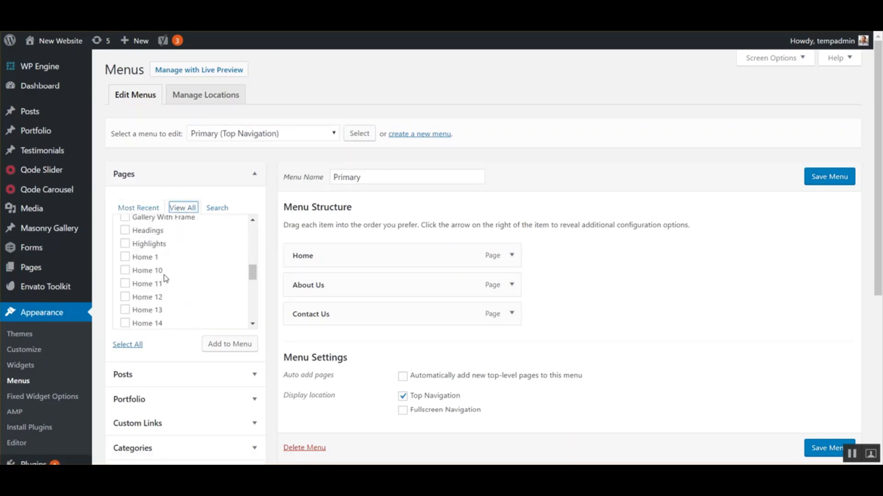
scroll(165, 279, "down", 5)
scroll(166, 276, "up", 6)
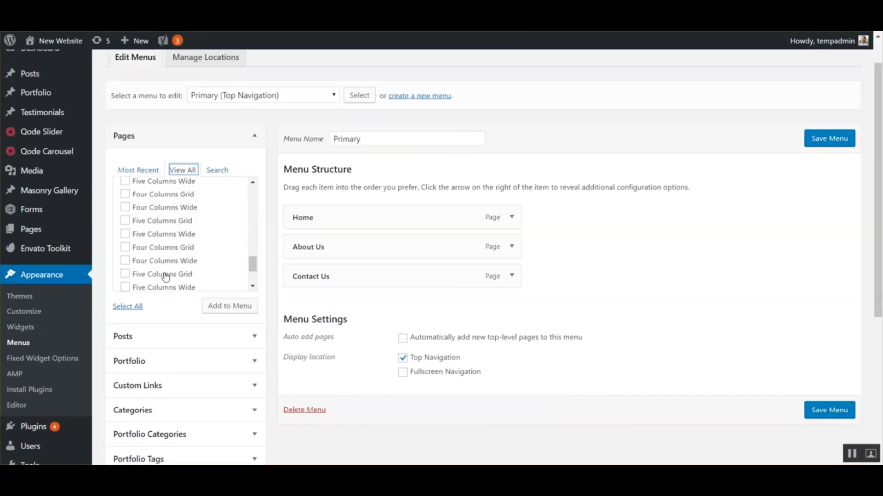
scroll(166, 272, "up", 14)
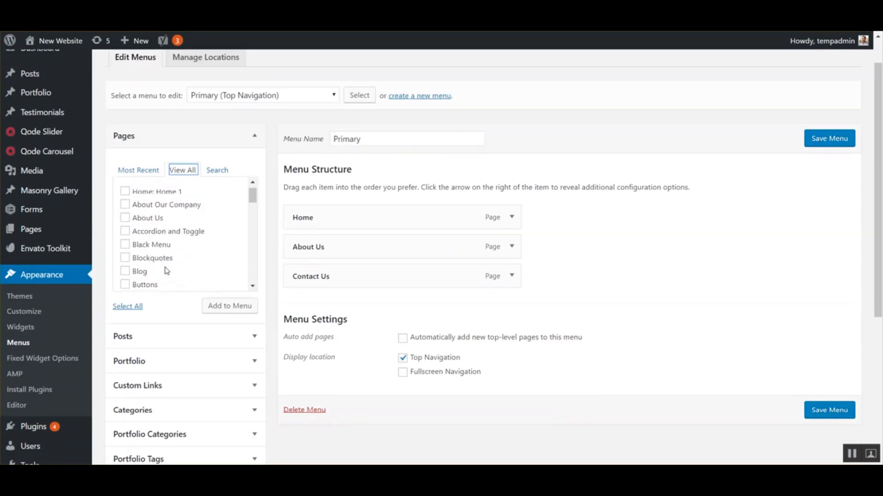
scroll(167, 271, "up", 1)
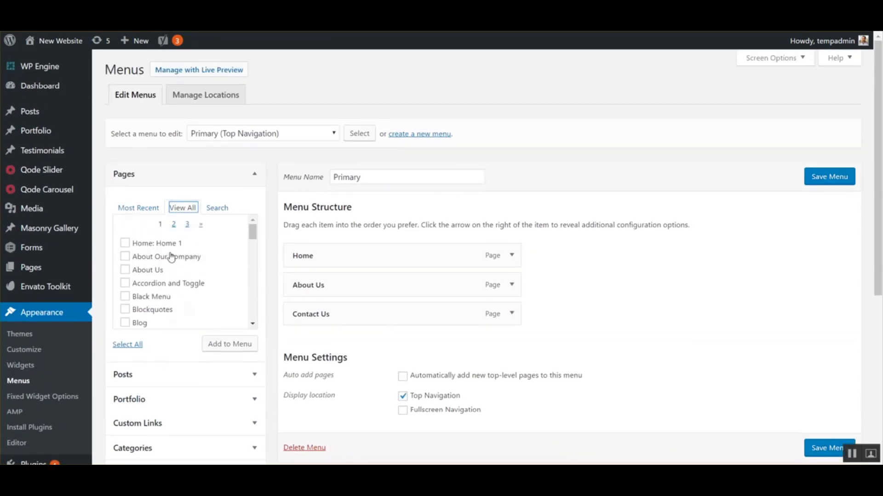
left_click(188, 226)
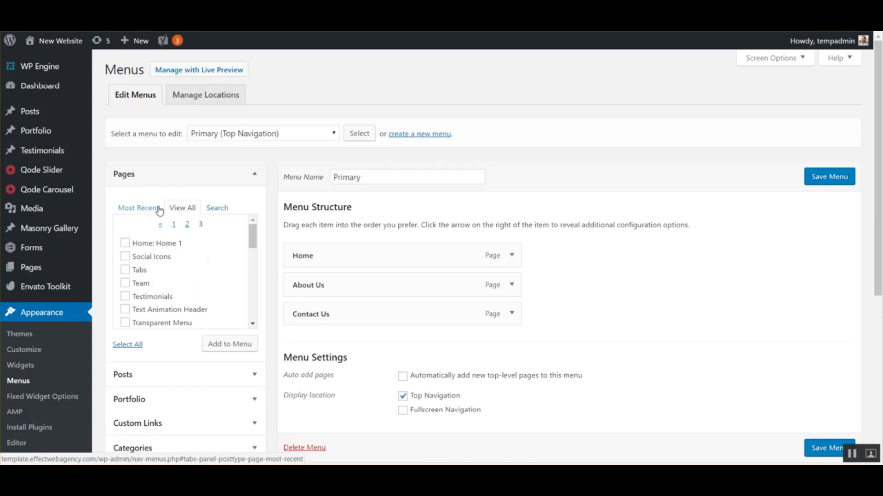
left_click(220, 208)
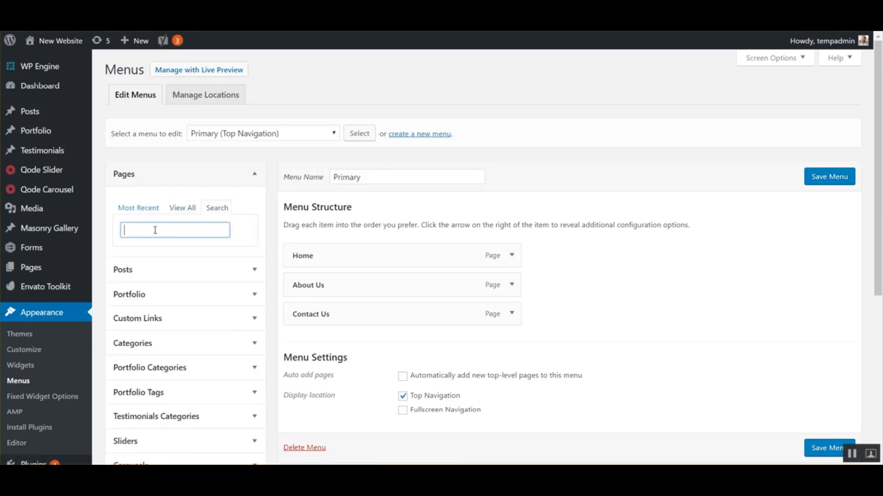
left_click(182, 209)
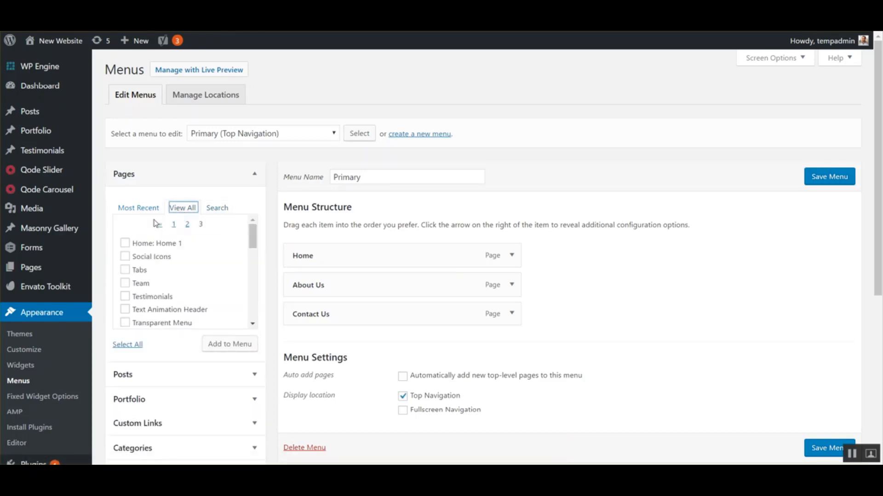
Add the recent pages Typography, Clients and Blog to the Primary menu.
left_click(138, 208)
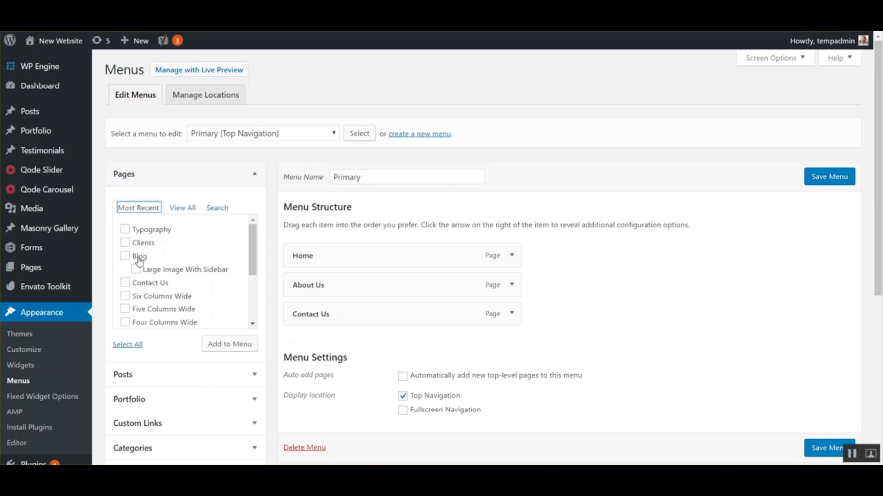
left_click(147, 231)
left_click(143, 243)
left_click(139, 257)
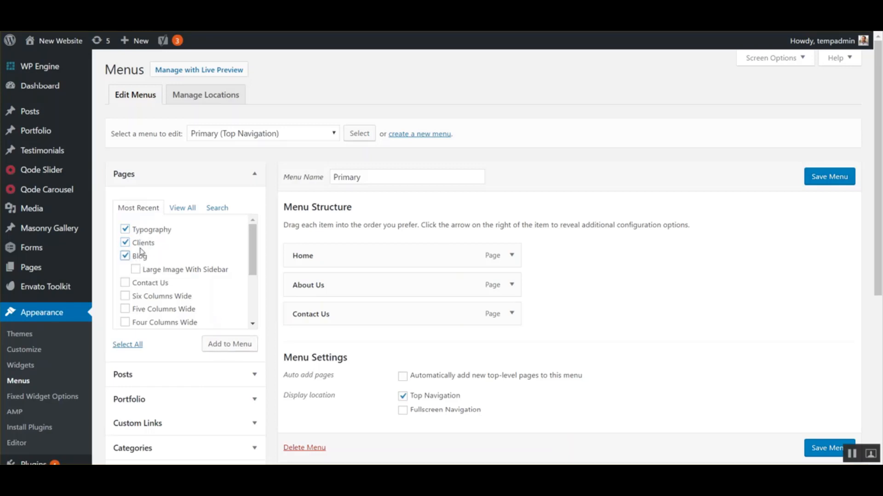
left_click(220, 348)
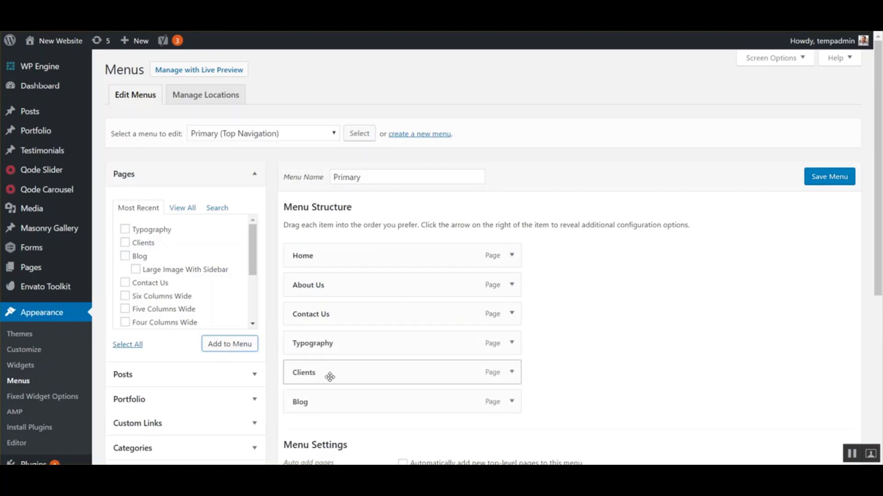
Move Typography directly below Home in the menu structure and save the menu.
left_click_drag(327, 345, 335, 295)
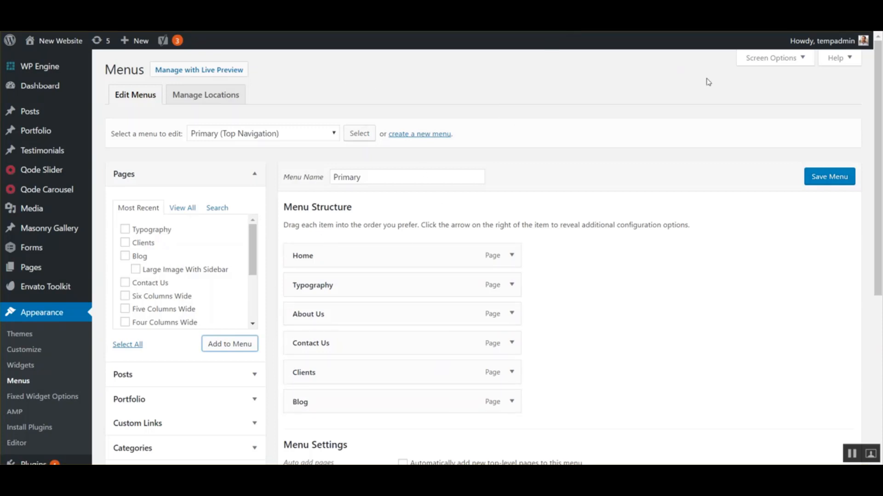
left_click(831, 181)
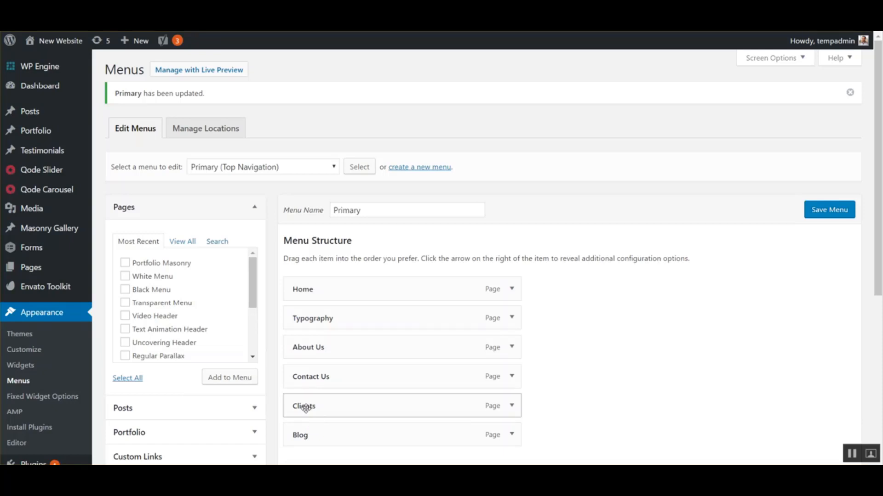
Nest Clients and Blog as sub-items under About Us, save the menu and check the dropdown on the live site.
left_click_drag(305, 408, 325, 373)
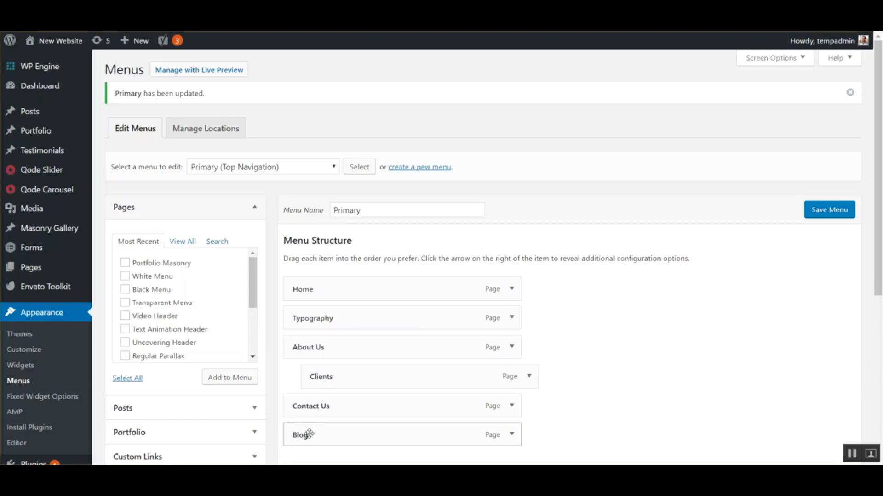
left_click_drag(305, 437, 323, 408)
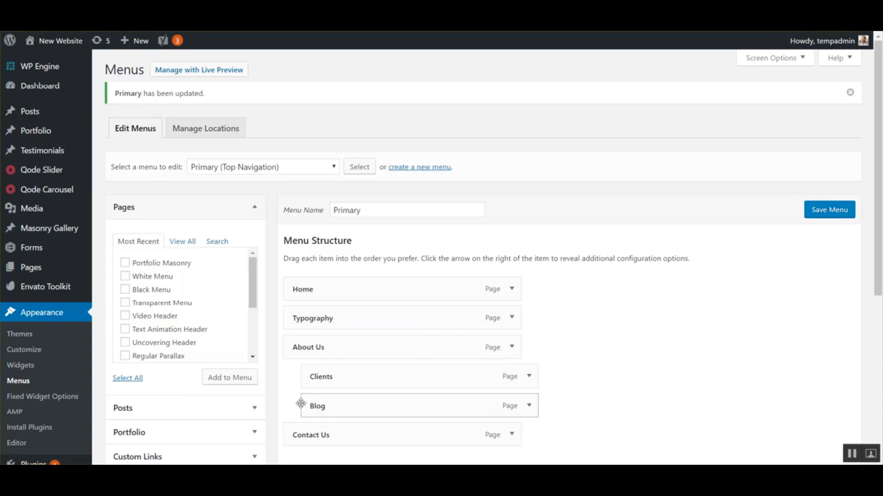
left_click(829, 209)
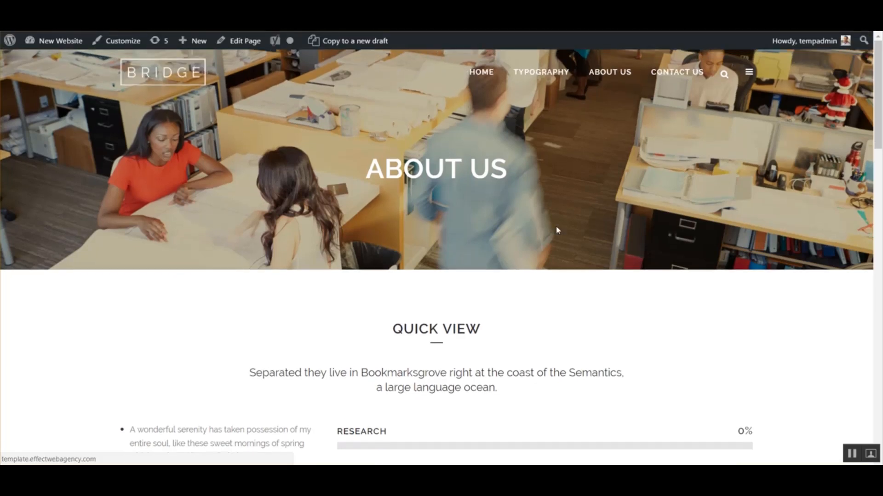
mouse_move(611, 82)
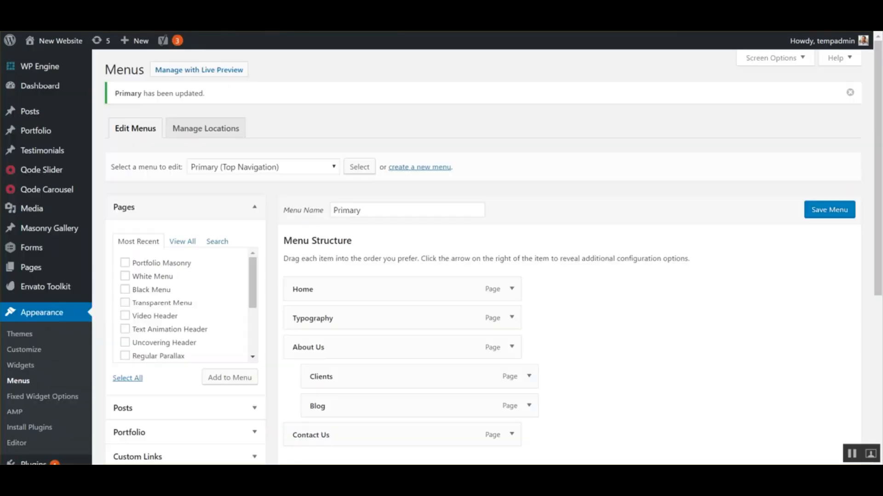
Nest Blog one level deeper under Clients, save the menu and check the About Us dropdown on the live site.
scroll(417, 247, "down", 2)
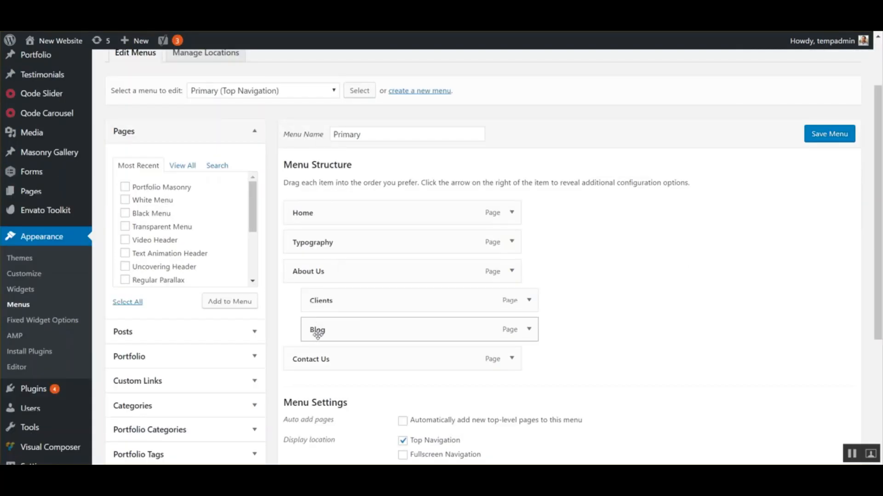
left_click_drag(315, 331, 337, 331)
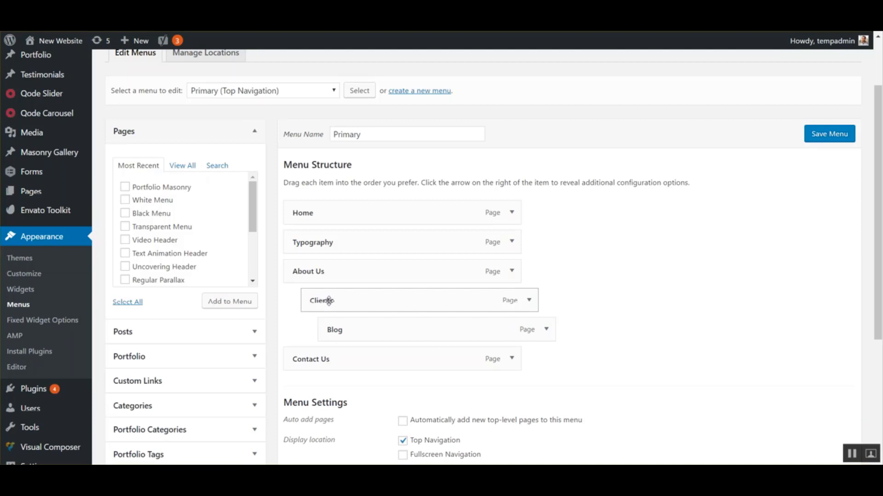
left_click(836, 138)
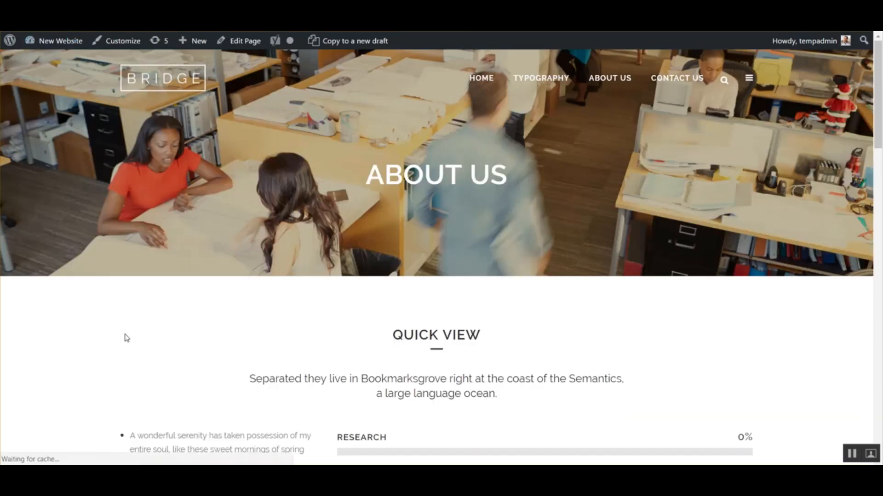
scroll(124, 338, "down", 1)
scroll(125, 340, "up", 1)
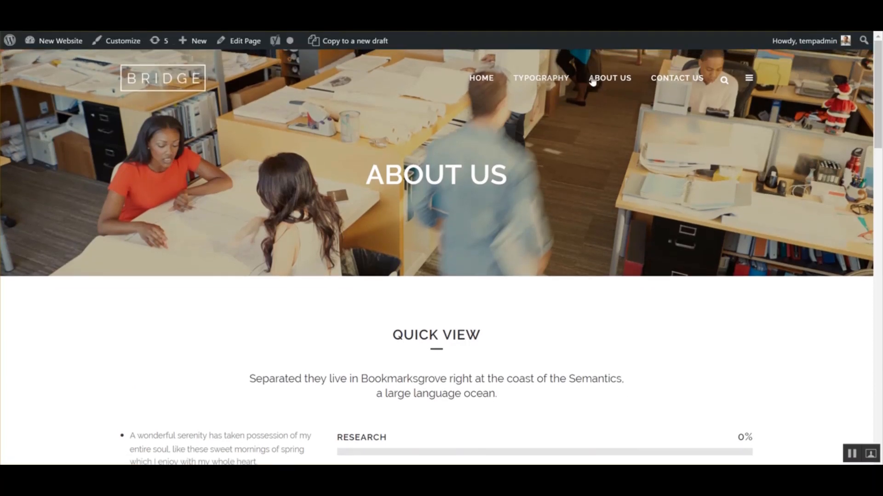
mouse_move(617, 81)
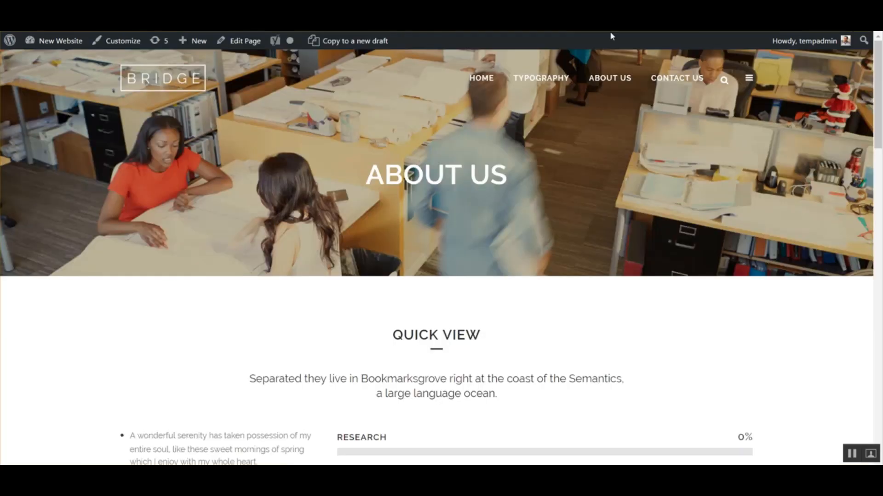
mouse_move(597, 78)
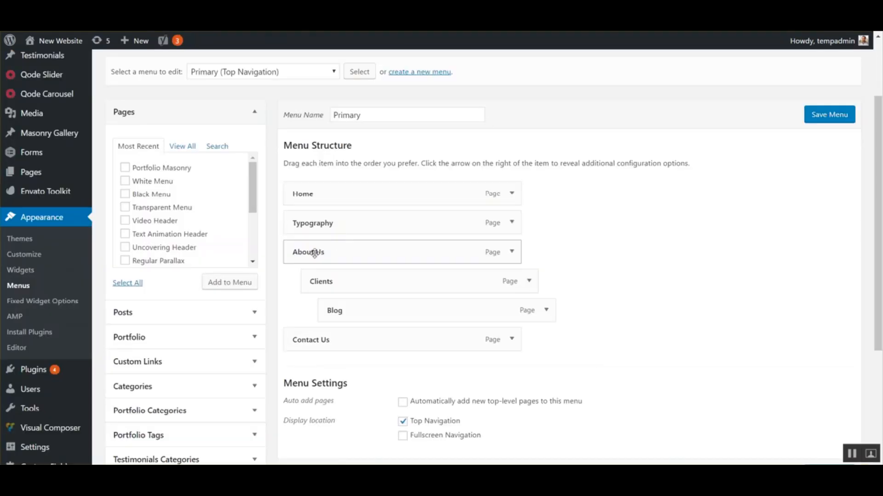
Set the navigation label of the About Us item to "About" and that of the Contact Us item to "Contact".
left_click(512, 253)
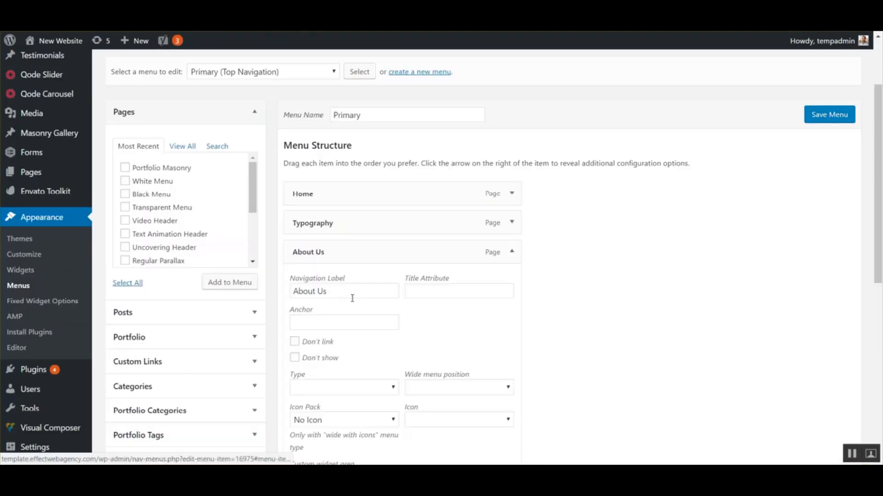
left_click(343, 292)
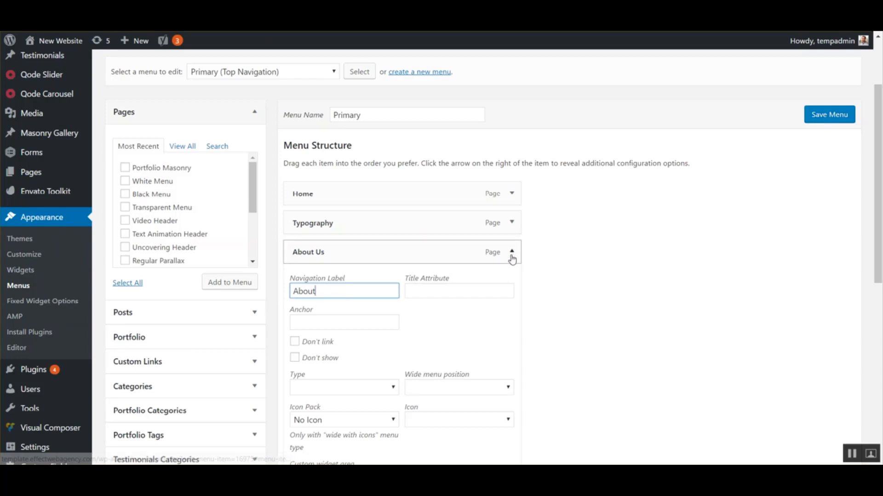
scroll(488, 251, "down", 3)
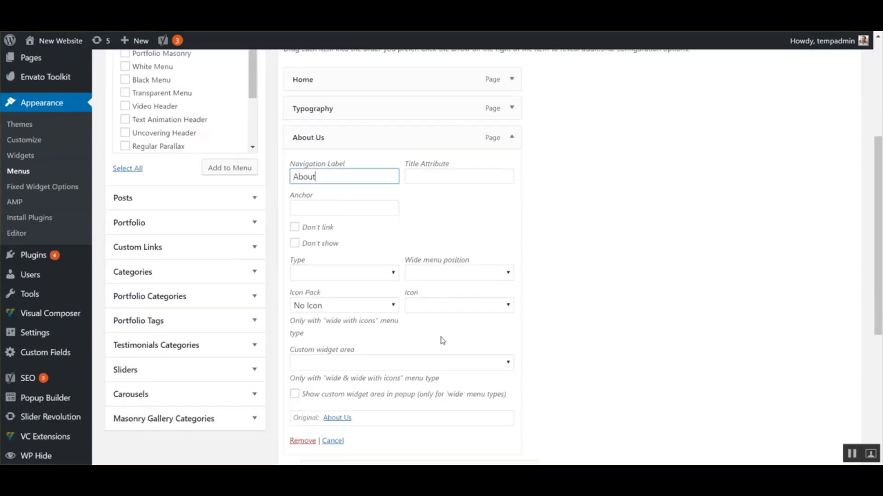
scroll(441, 338, "up", 2)
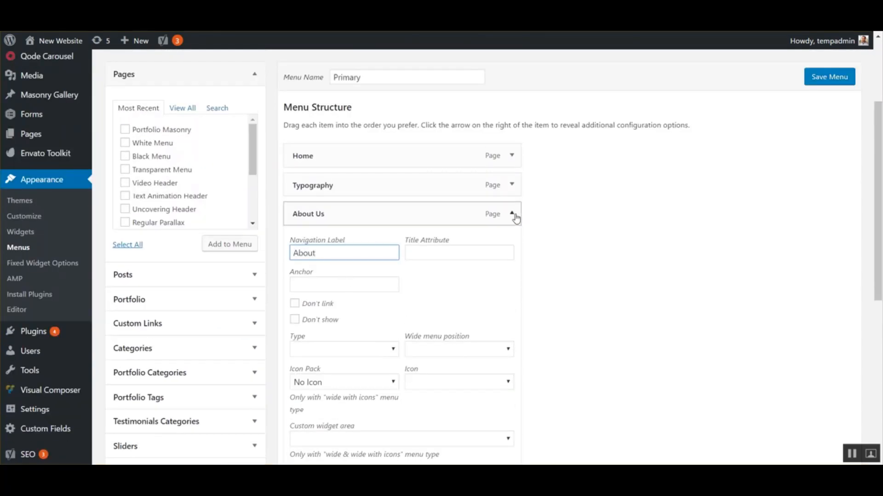
left_click(511, 215)
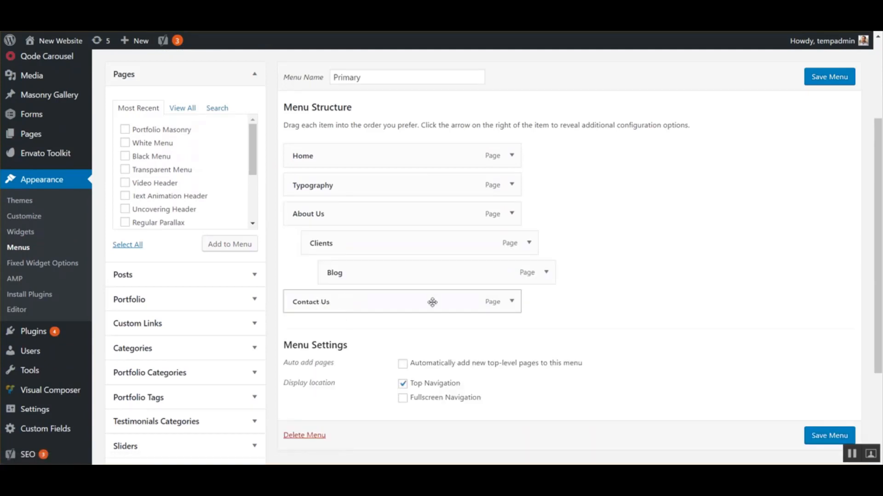
left_click(514, 302)
left_click(341, 340)
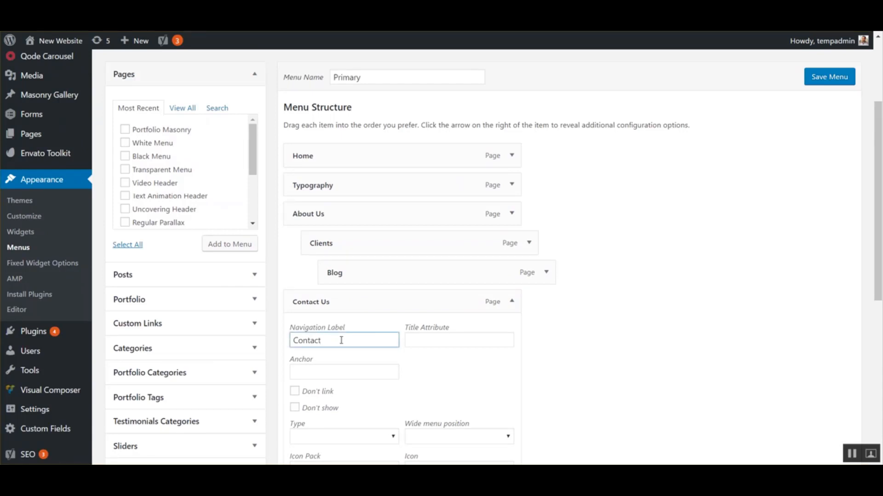
Save the Primary menu and check the renamed About and Contact items in the live site's navigation.
left_click(513, 301)
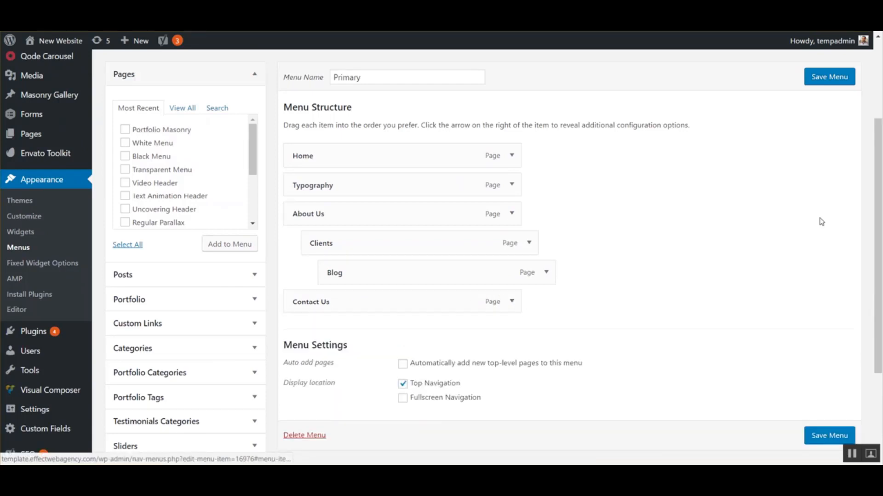
left_click(828, 79)
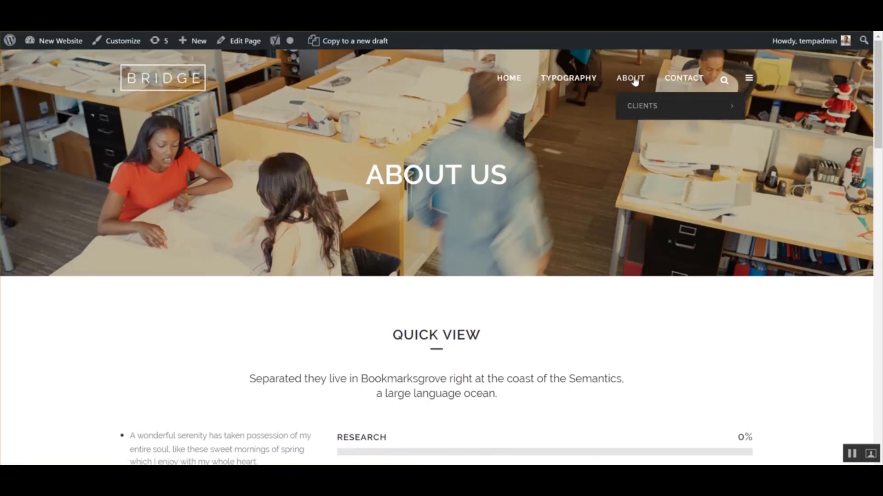
mouse_move(640, 81)
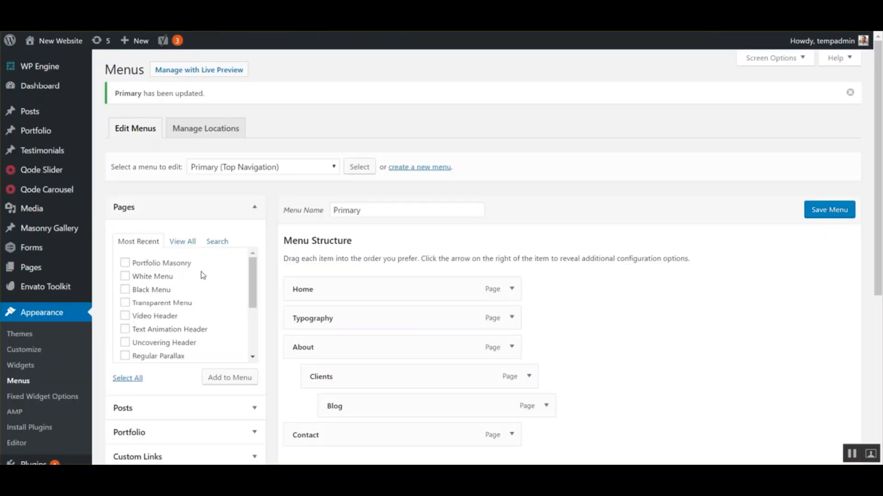
Add the post "A Look Inside the Protein Bar" to the Primary menu from the full list of posts.
scroll(203, 276, "down", 2)
scroll(101, 354, "down", 3)
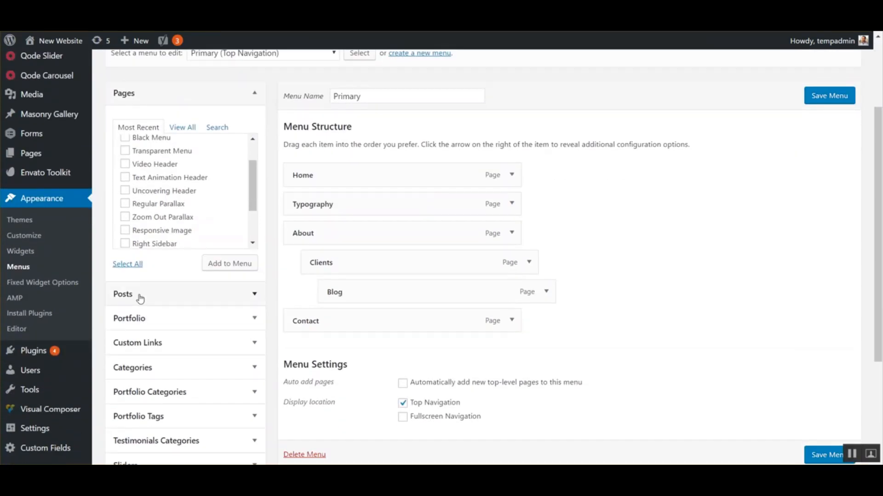
left_click(140, 299)
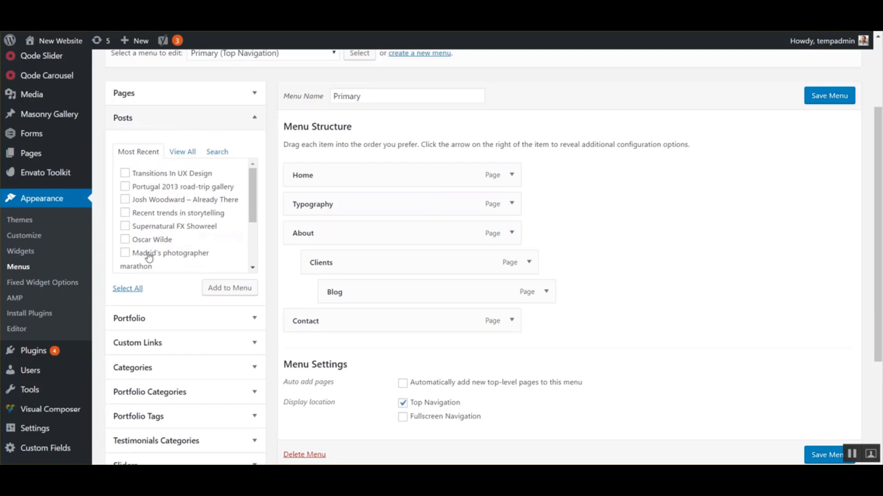
left_click(182, 152)
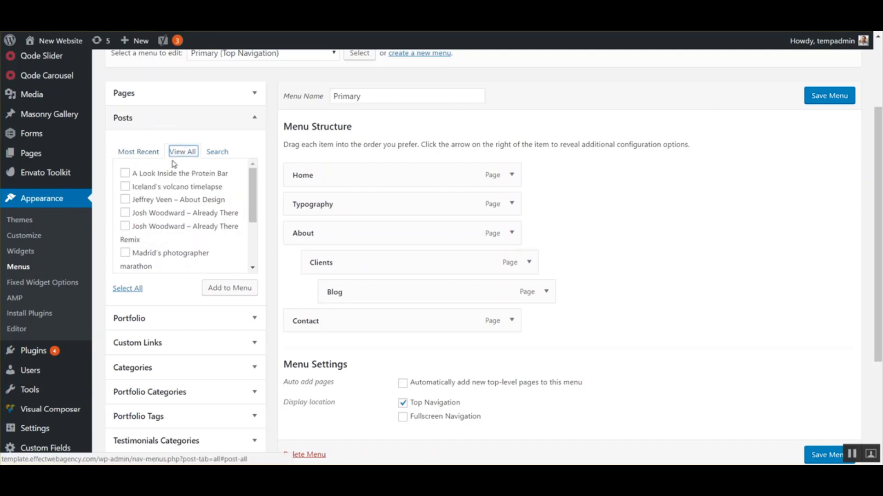
scroll(170, 187, "down", 3)
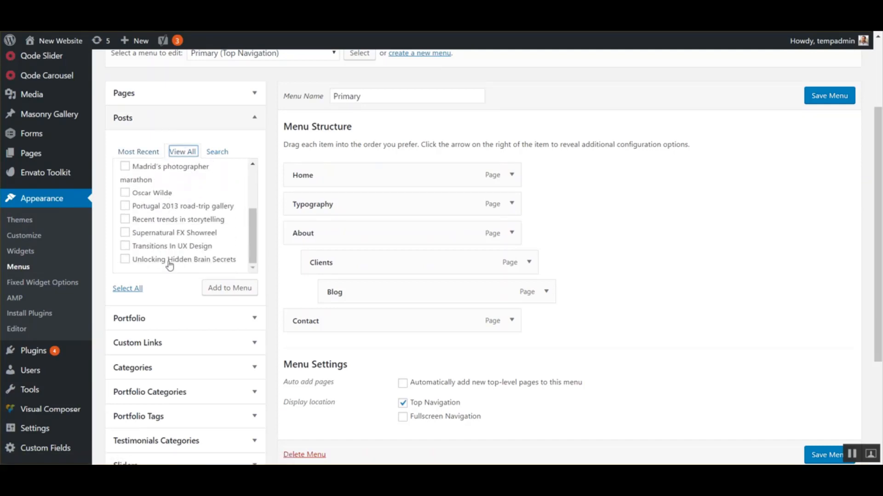
scroll(169, 262, "up", 5)
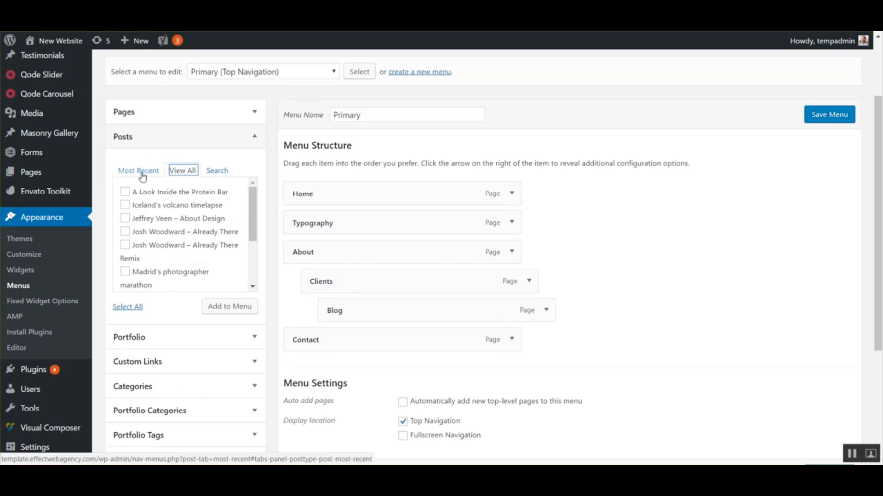
left_click(156, 195)
left_click(232, 311)
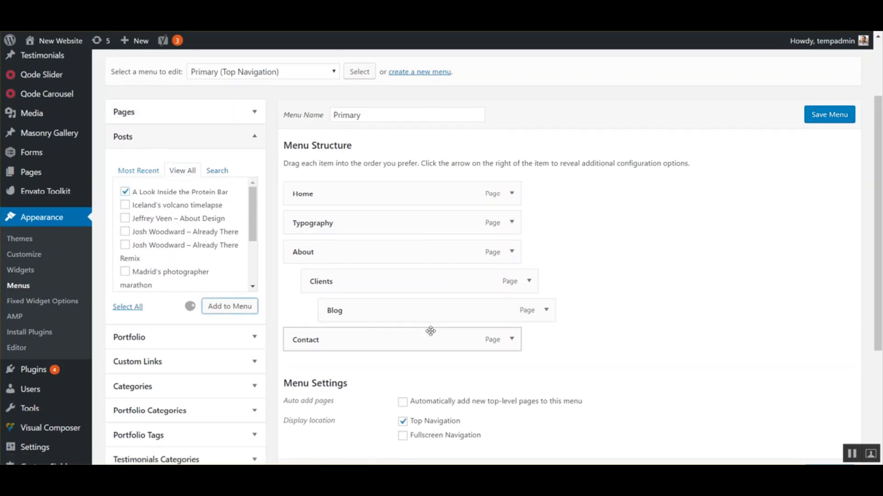
Shorten the navigation label of the "A Look Inside the Protein Bar" item to "Protein Bar" and collapse its settings.
scroll(445, 316, "down", 1)
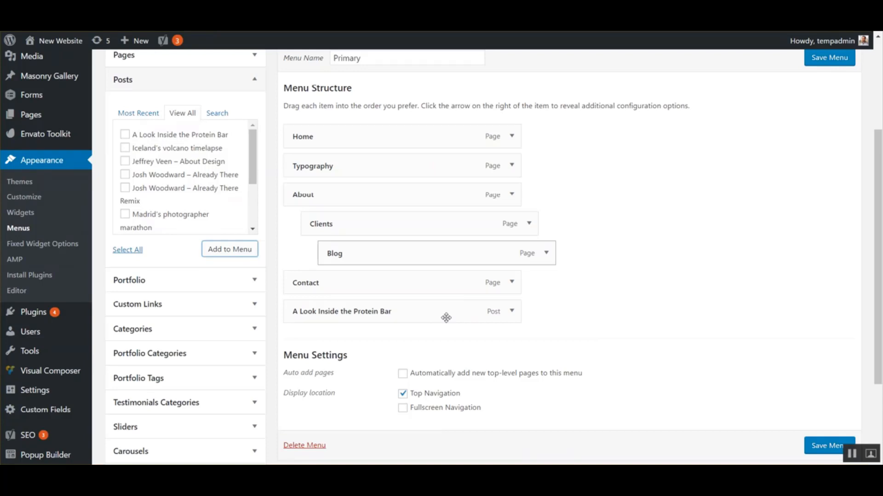
left_click(511, 312)
scroll(414, 276, "down", 1)
left_click_drag(293, 274, 359, 275)
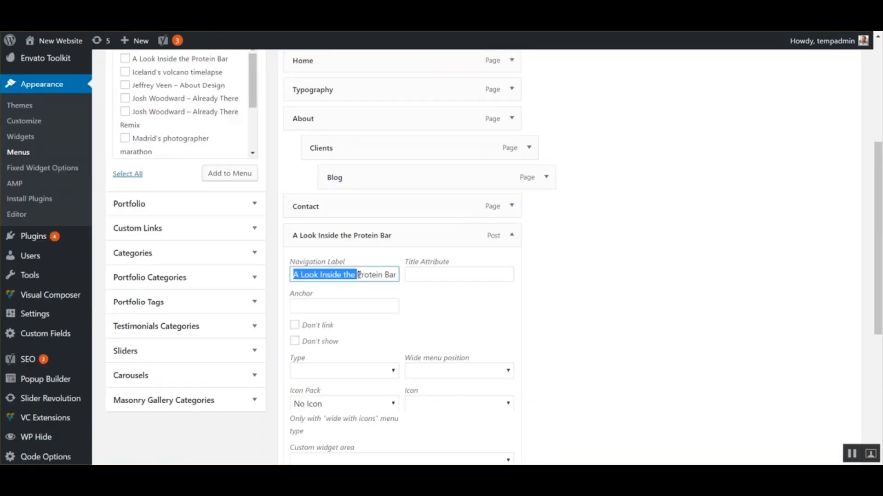
key("BackSpace")
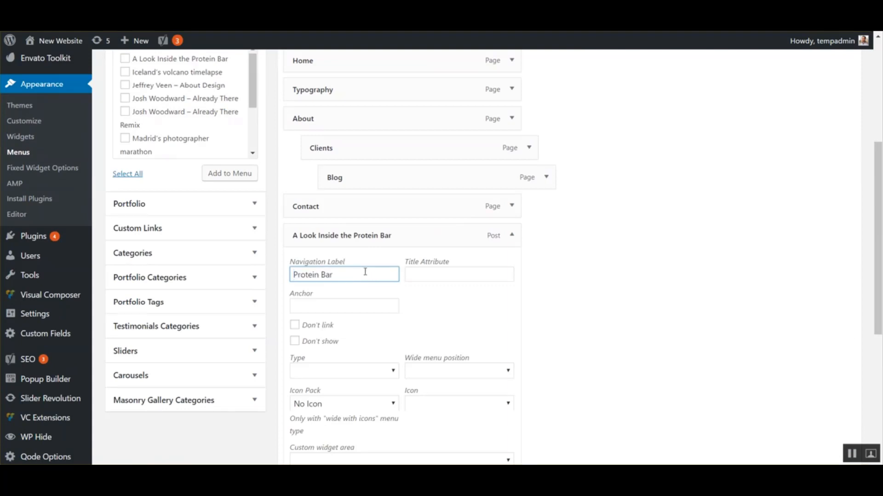
left_click(512, 235)
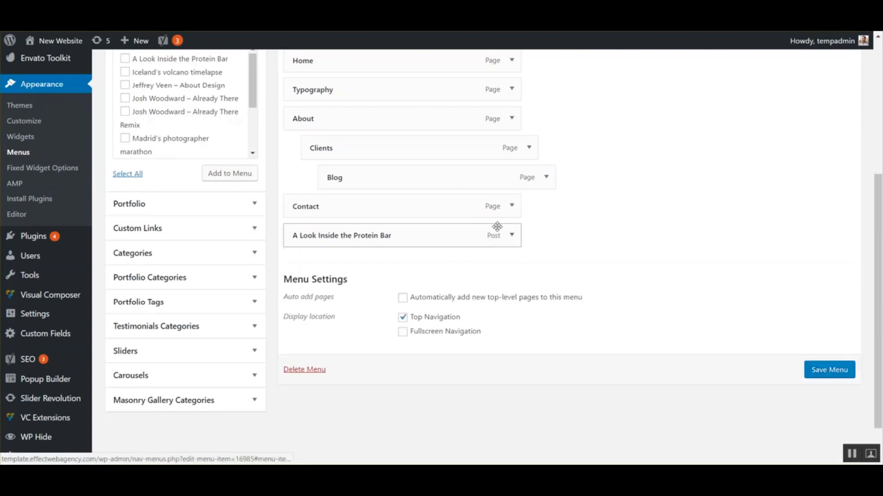
Examine the recent and complete lists of portfolio items that can be added to the menu.
scroll(687, 358, "up", 3)
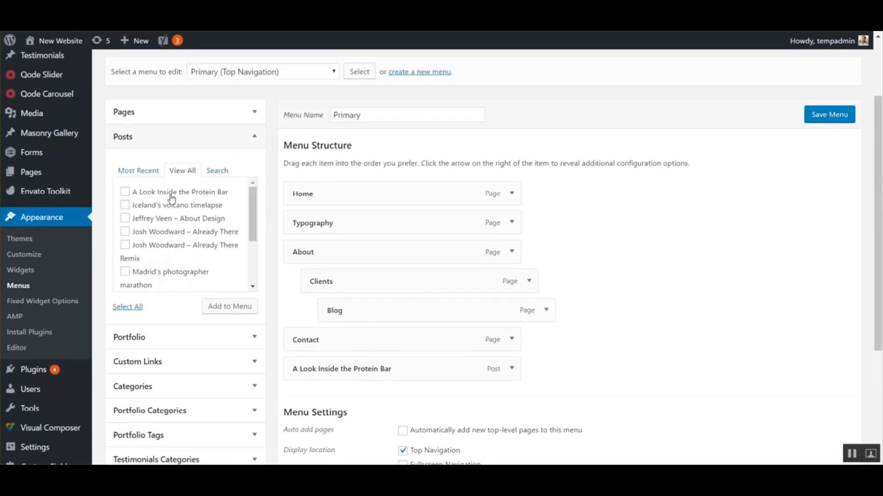
left_click(179, 341)
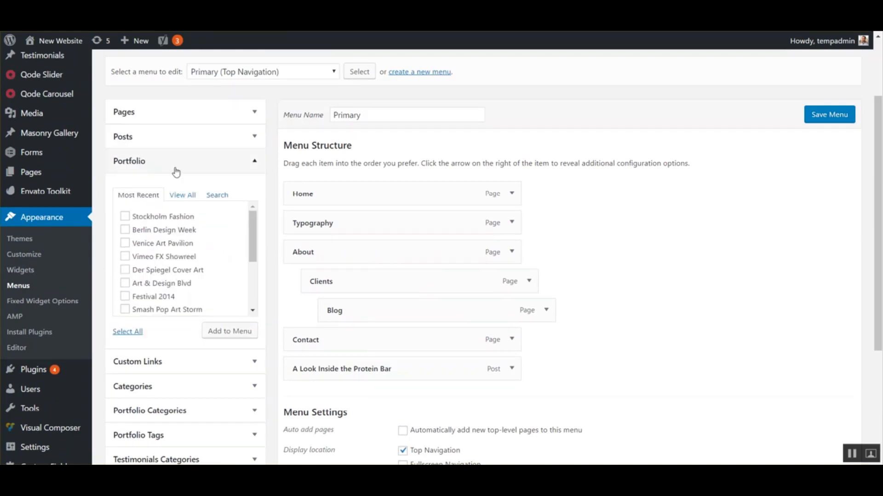
scroll(138, 175, "up", 1)
mouse_move(54, 76)
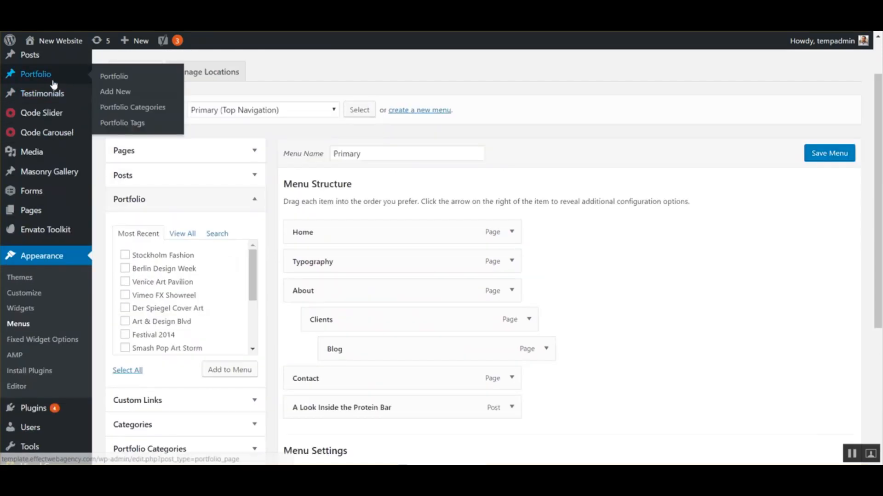
scroll(184, 256, "down", 1)
scroll(124, 252, "down", 1)
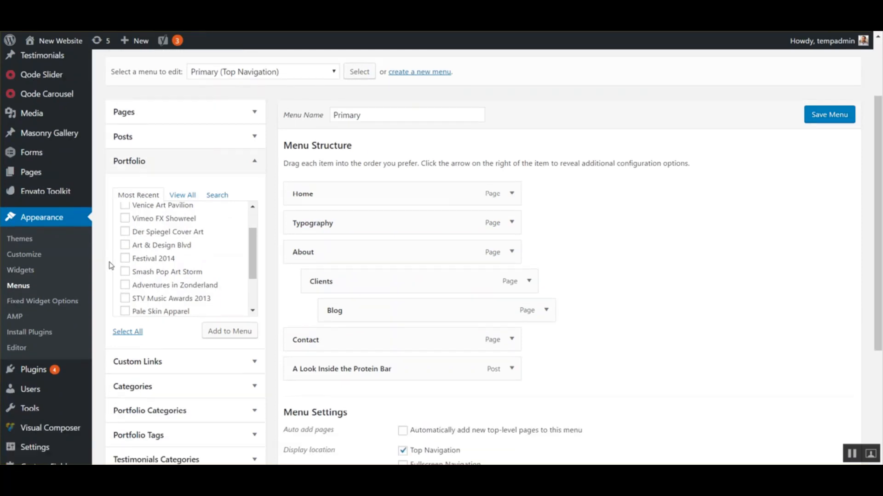
scroll(144, 262, "up", 1)
left_click(183, 195)
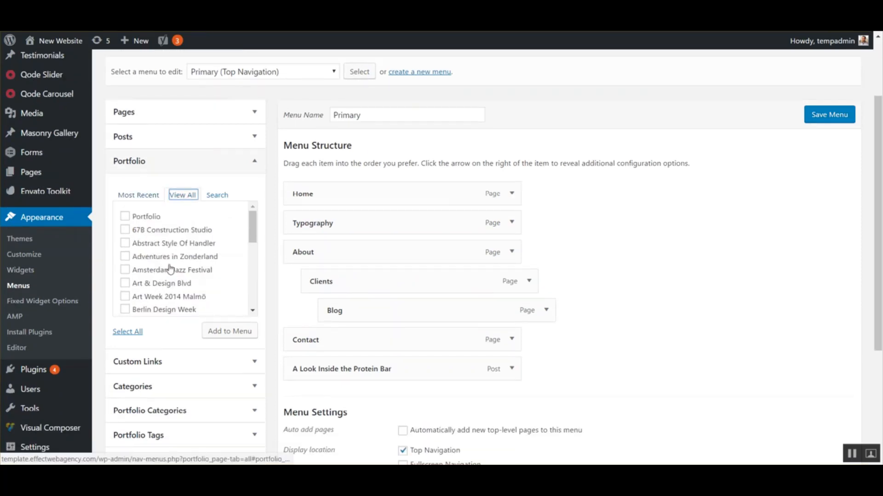
scroll(175, 267, "down", 5)
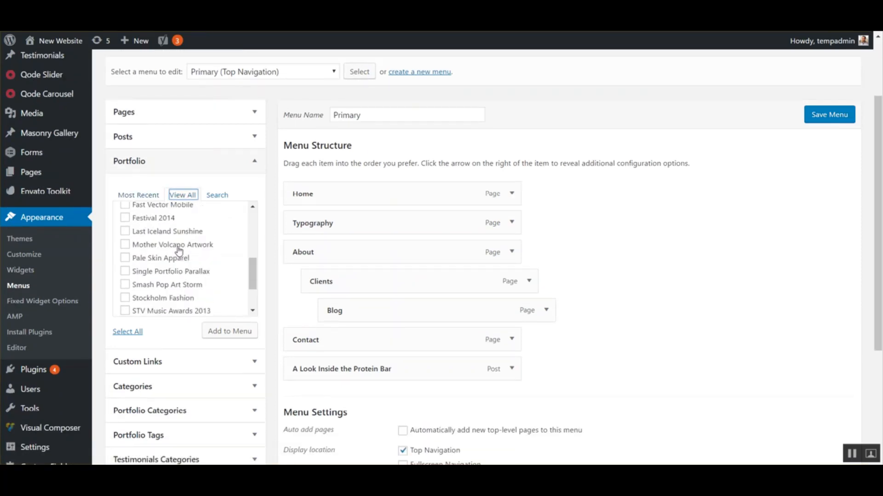
scroll(179, 260, "up", 5)
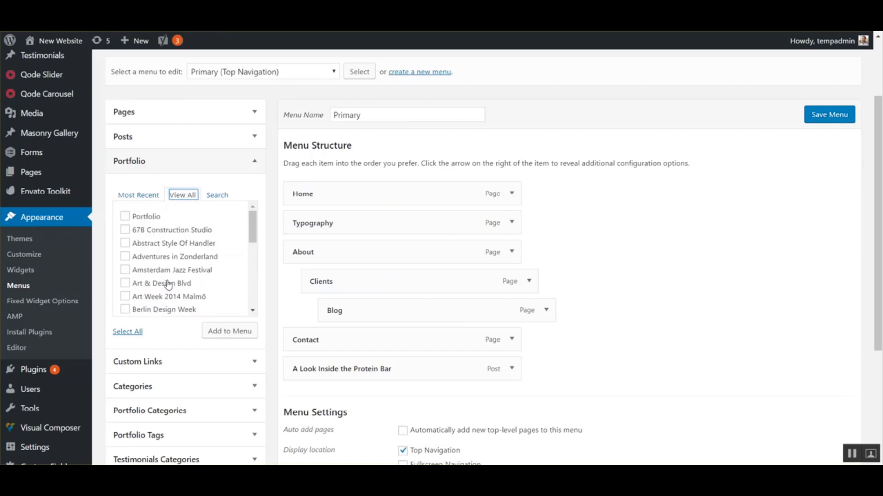
left_click(151, 168)
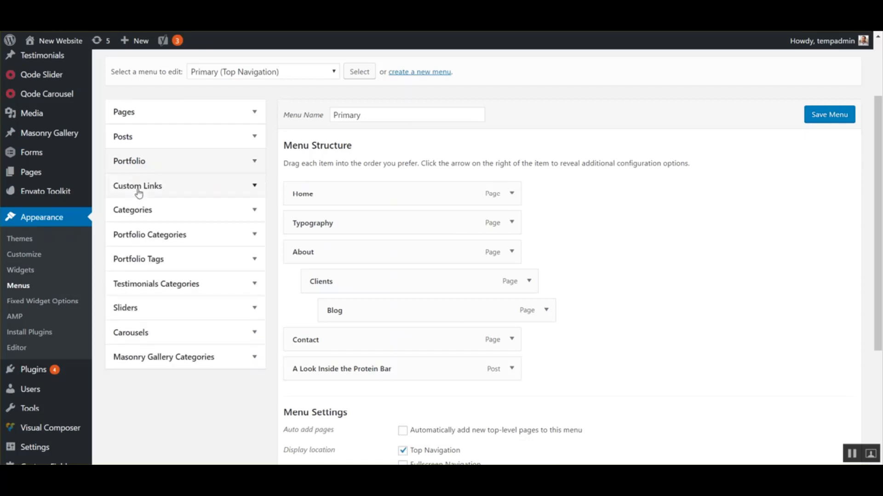
Enter "PDF Download" as the link text of a new custom link for the menu.
left_click(175, 189)
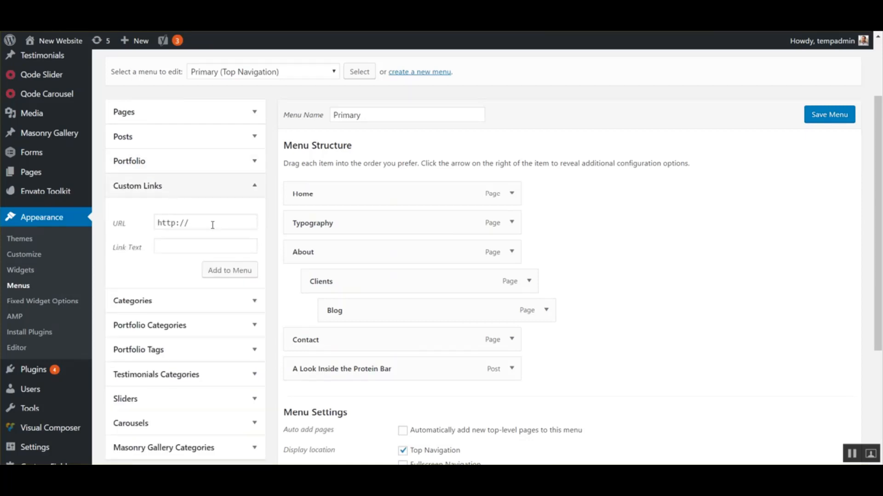
left_click_drag(212, 225, 152, 224)
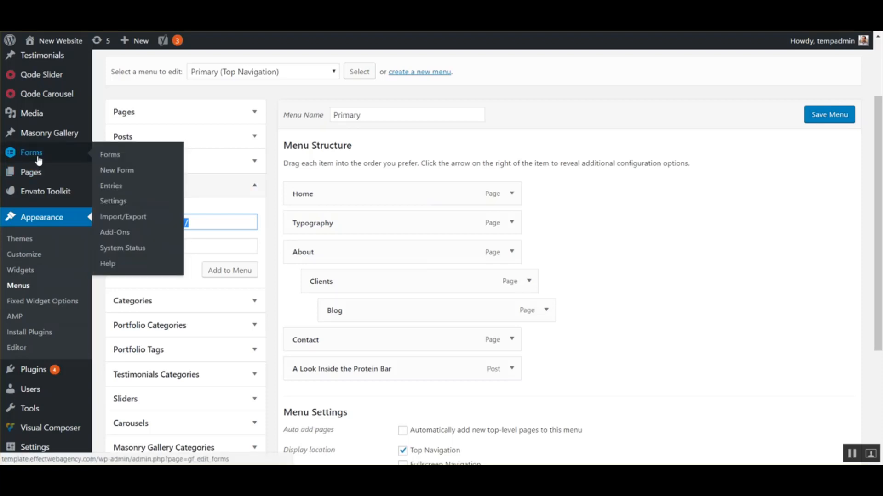
mouse_move(34, 115)
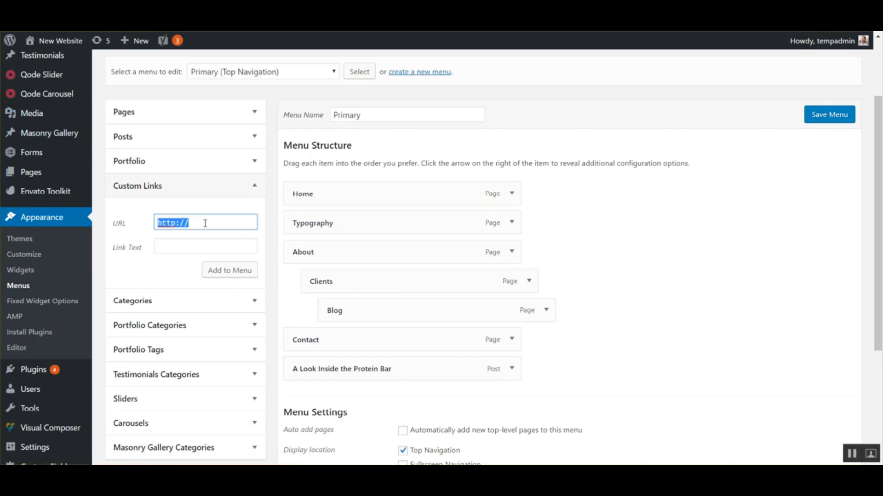
left_click(176, 249)
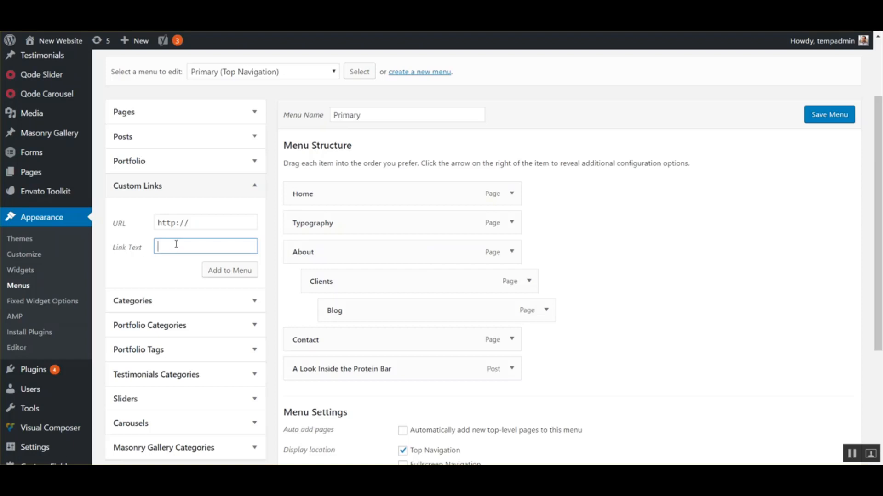
left_click(201, 225)
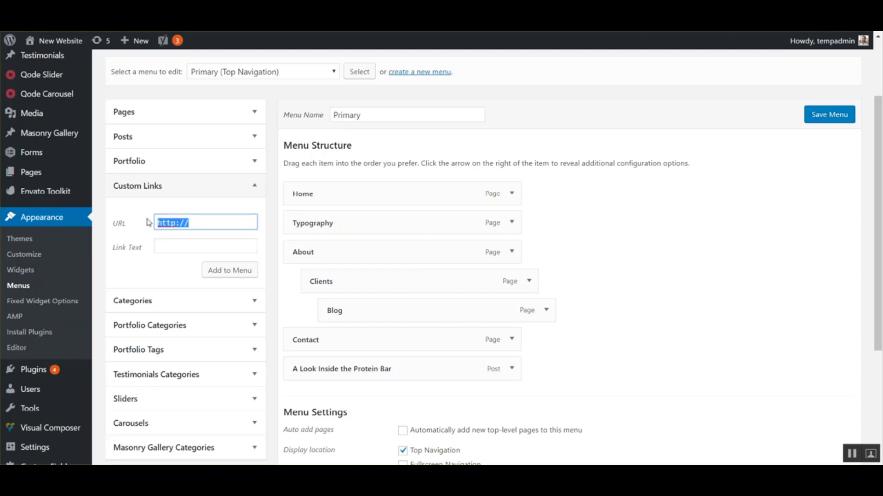
left_click(182, 247)
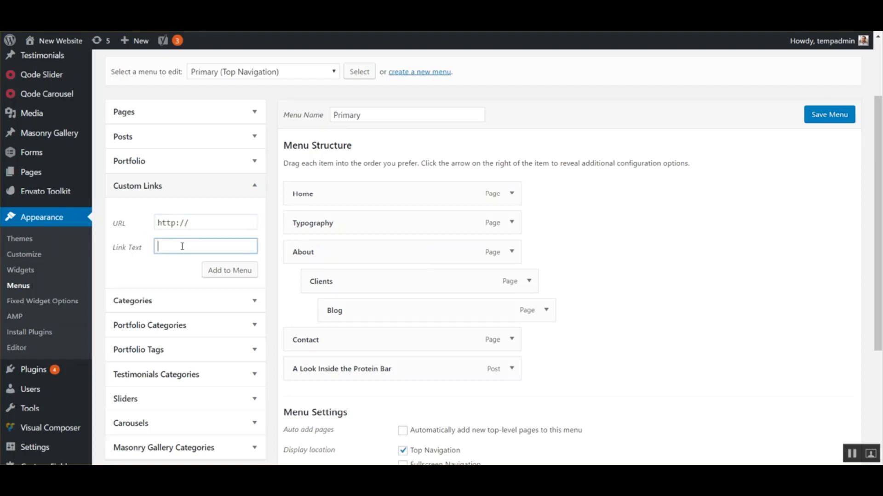
type("PDF Dwonl")
key("BackSpace")
type("ownload")
left_click(230, 282)
Set the PDF Download custom link's URL to # and add it to the menu.
left_click_drag(213, 222, 114, 224)
type("#")
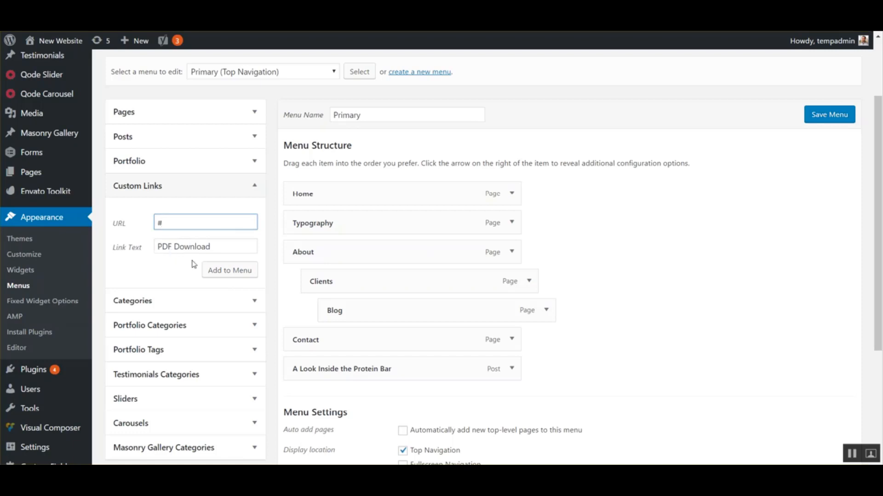
left_click(231, 272)
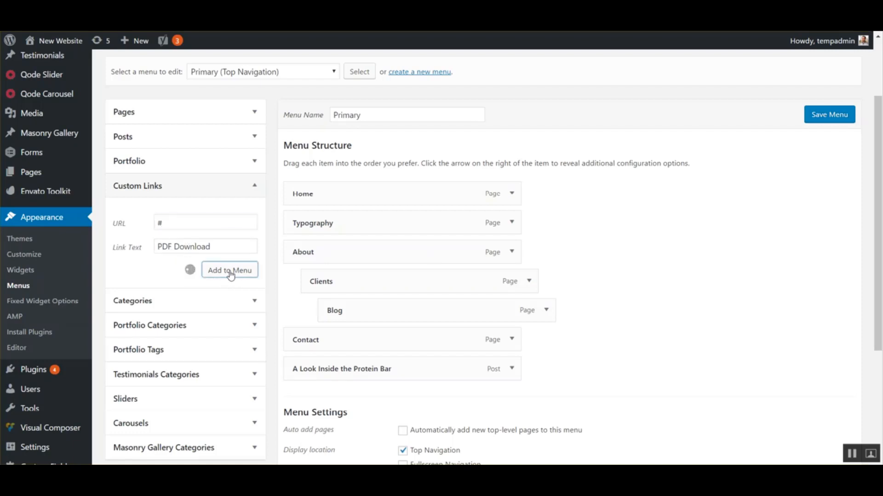
Examine the settings of the new PDF Download item in the menu structure and collapse them.
scroll(336, 282, "down", 1)
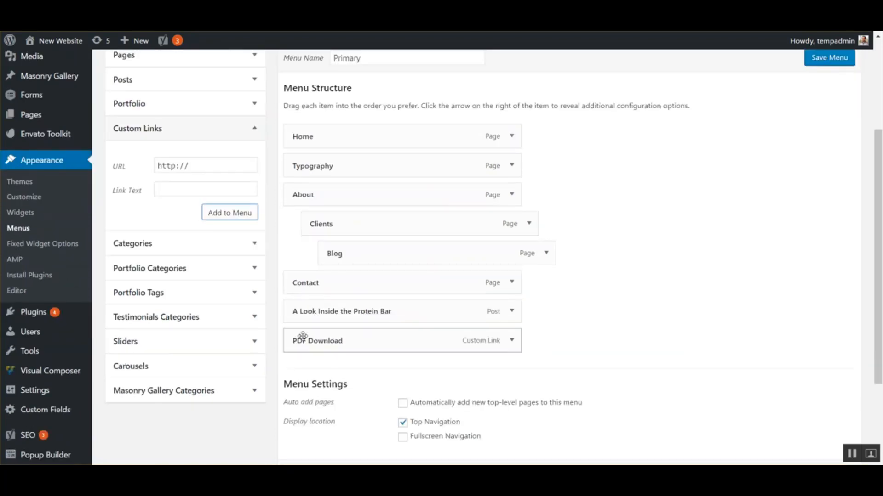
left_click(510, 341)
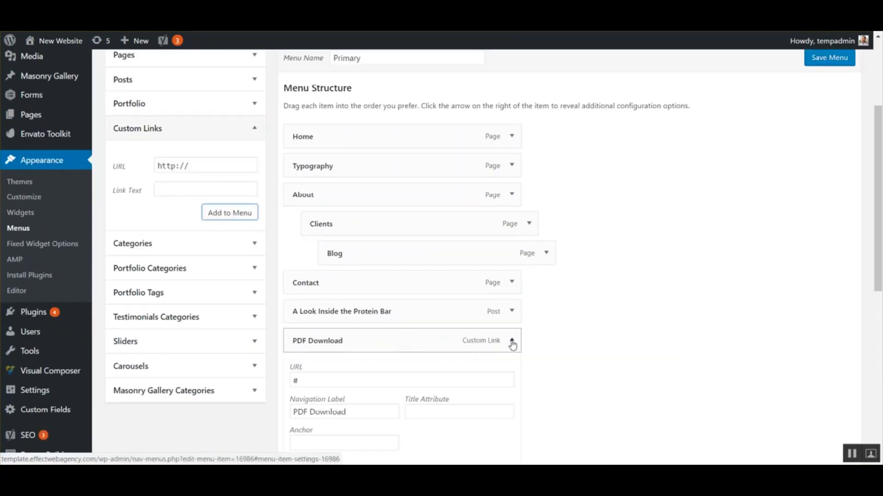
scroll(510, 343, "down", 1)
scroll(510, 342, "down", 1)
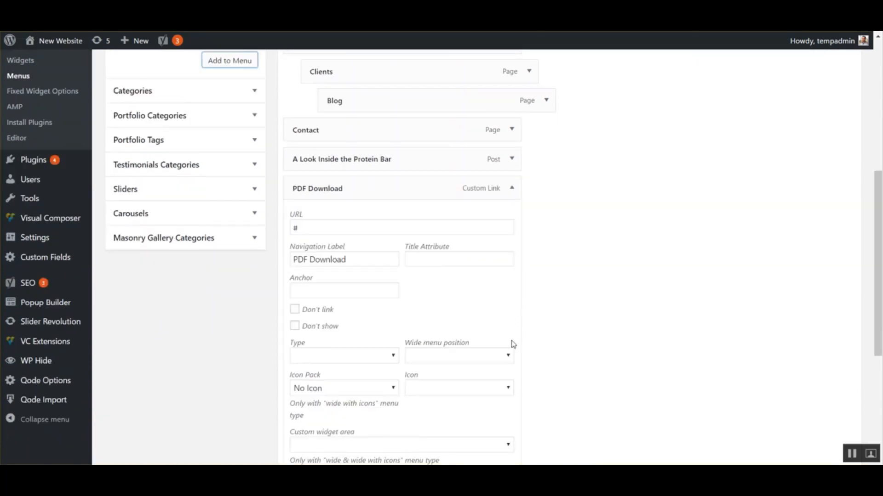
left_click(512, 189)
Add the Business category to the menu from the most used post categories.
scroll(442, 333, "up", 2)
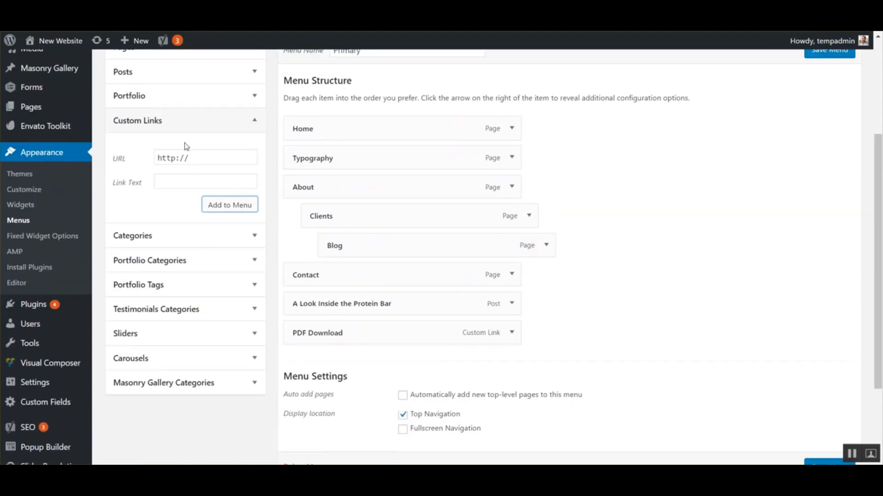
left_click(182, 117)
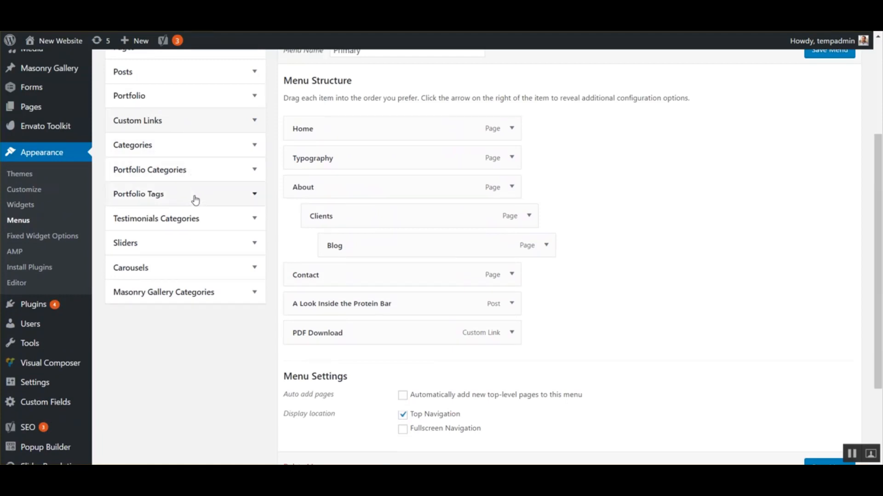
left_click(188, 153)
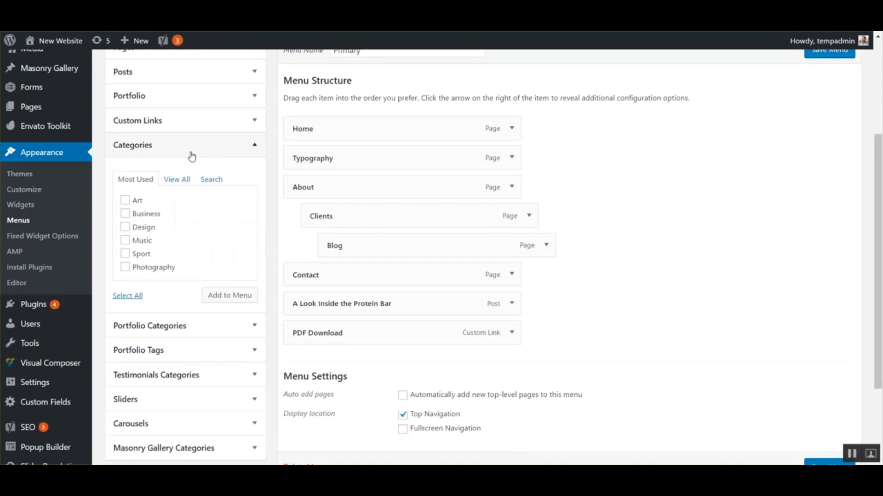
left_click(145, 217)
left_click(224, 299)
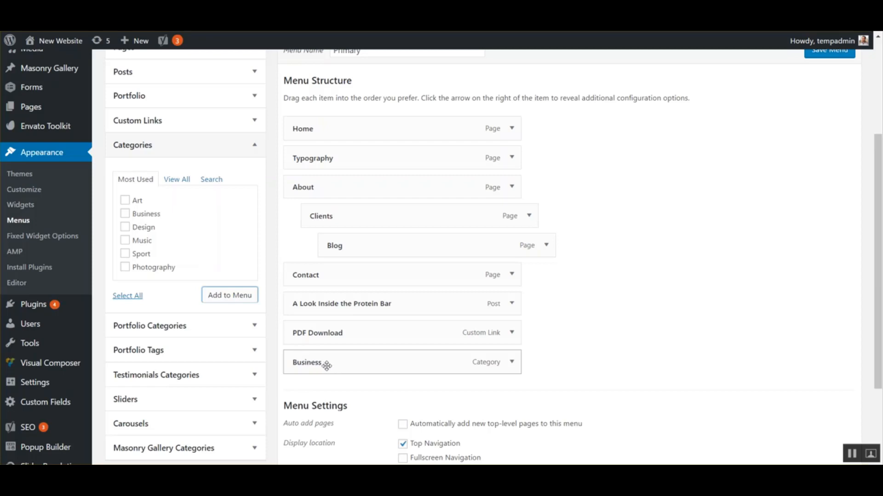
Examine the portfolio categories, sliders and masonry gallery categories that can be added to the menu.
left_click(174, 334)
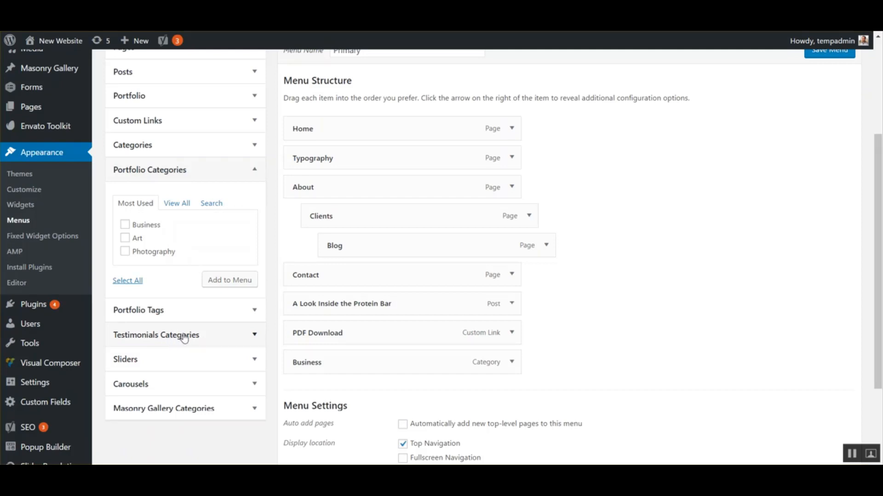
left_click(165, 361)
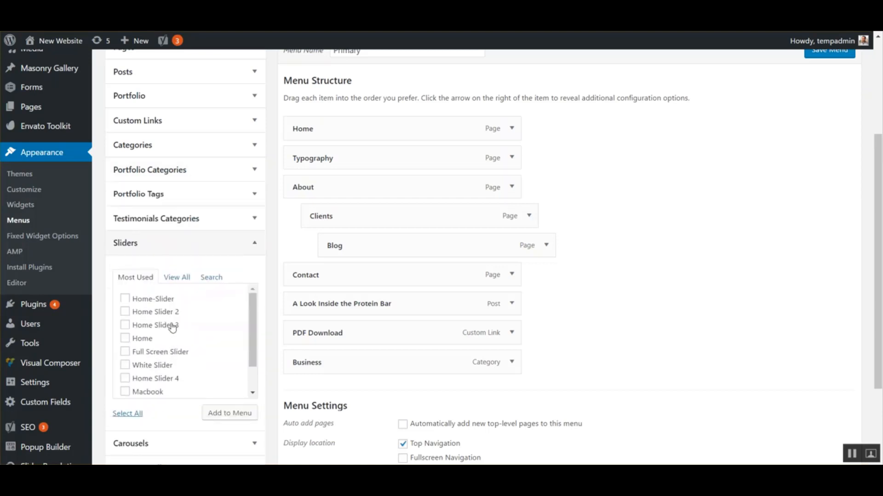
left_click(172, 248)
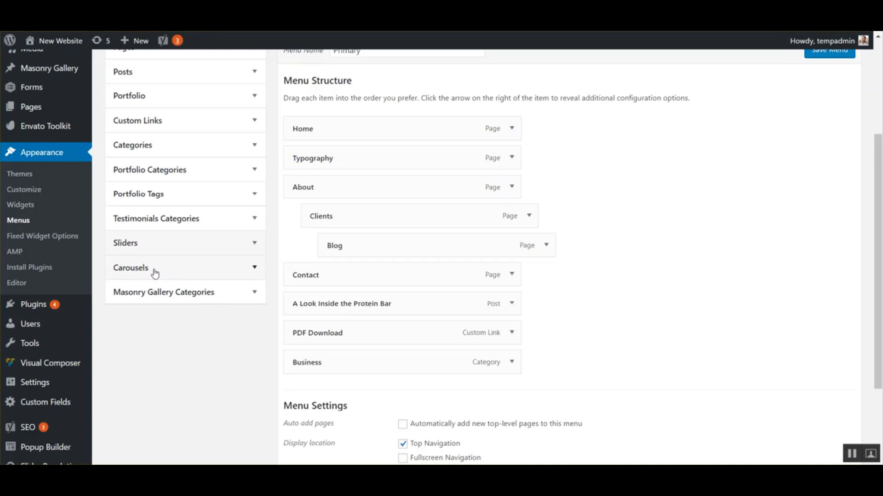
left_click(180, 295)
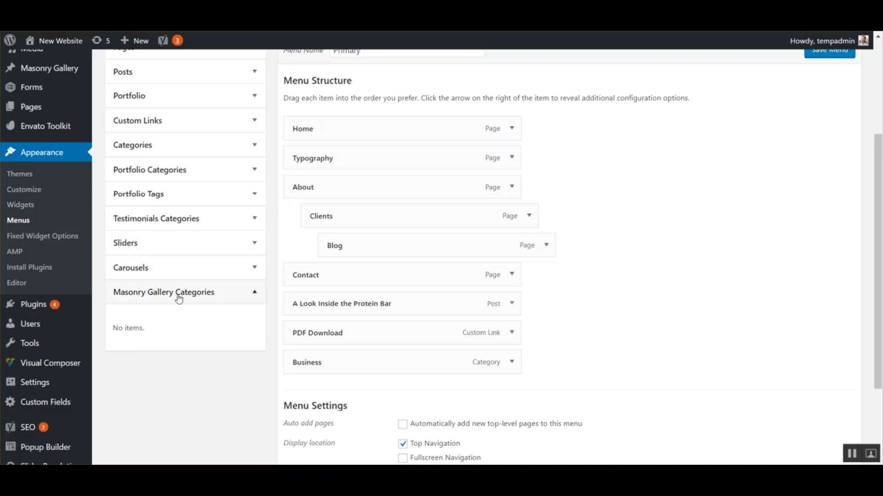
left_click(179, 299)
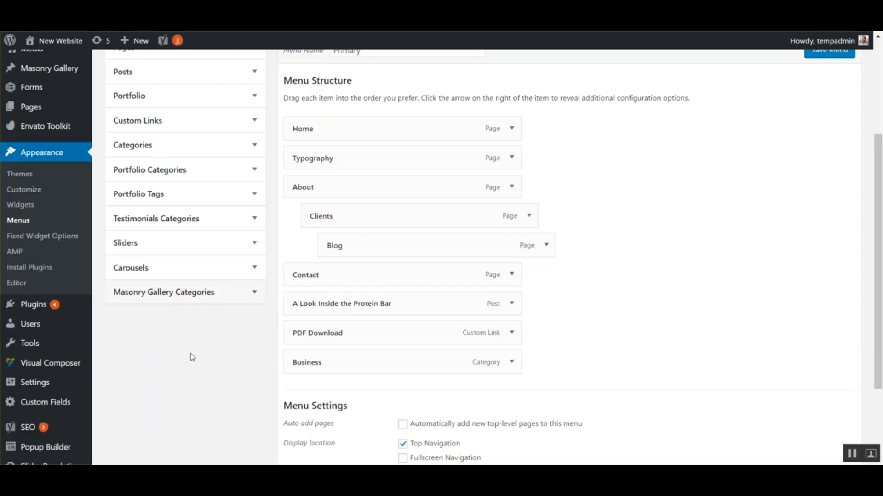
Remove the A Look Inside the Protein Bar post, the PDF Download custom link and the Business category from the menu structure.
scroll(174, 365, "up", 1)
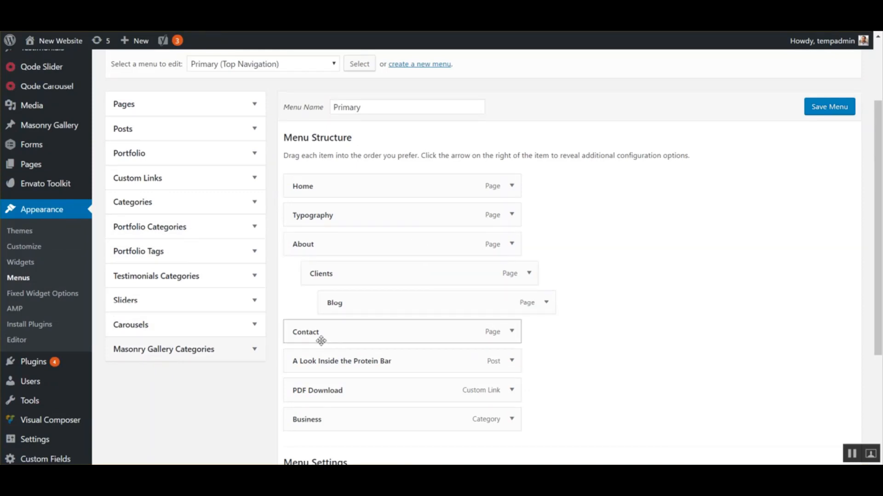
scroll(386, 295, "down", 2)
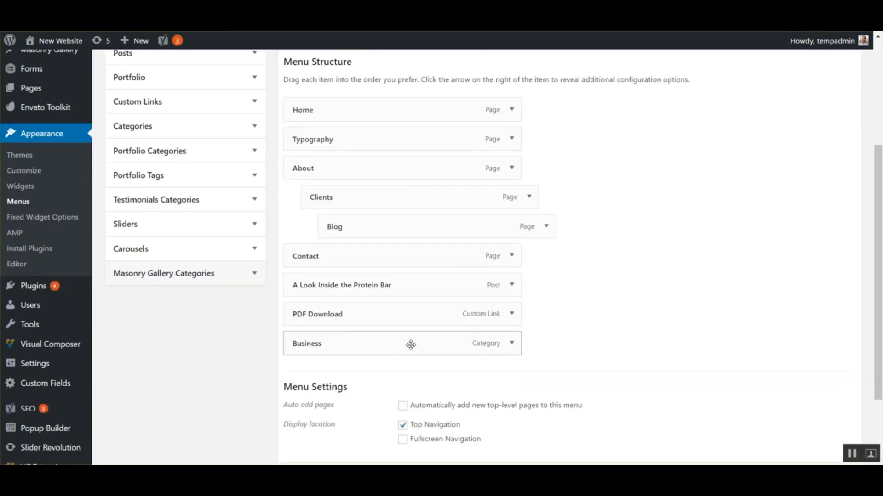
left_click(512, 285)
scroll(512, 285, "down", 5)
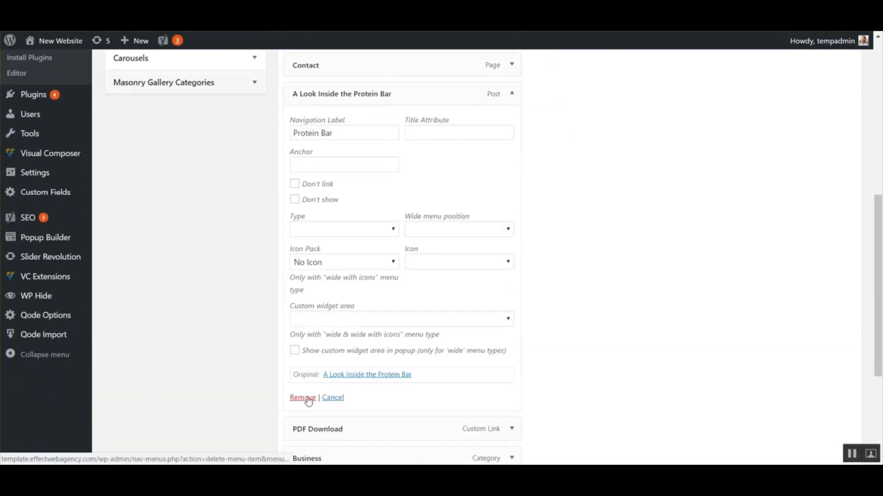
left_click(307, 398)
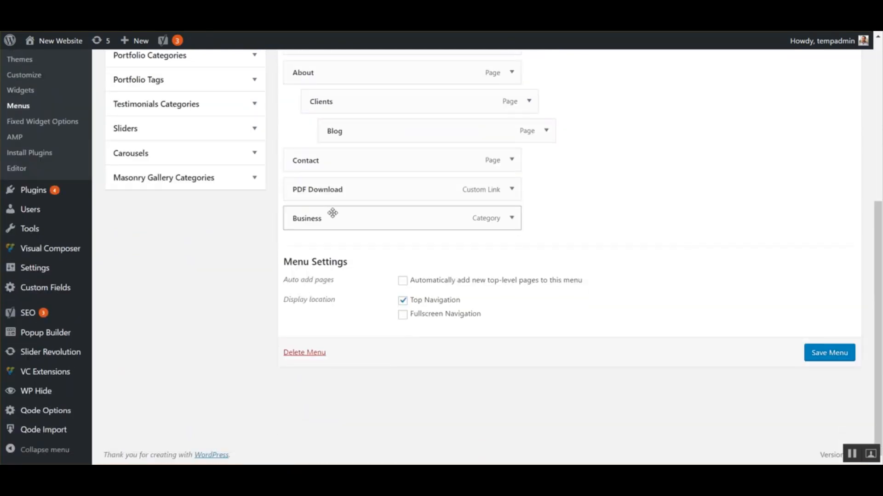
left_click(512, 189)
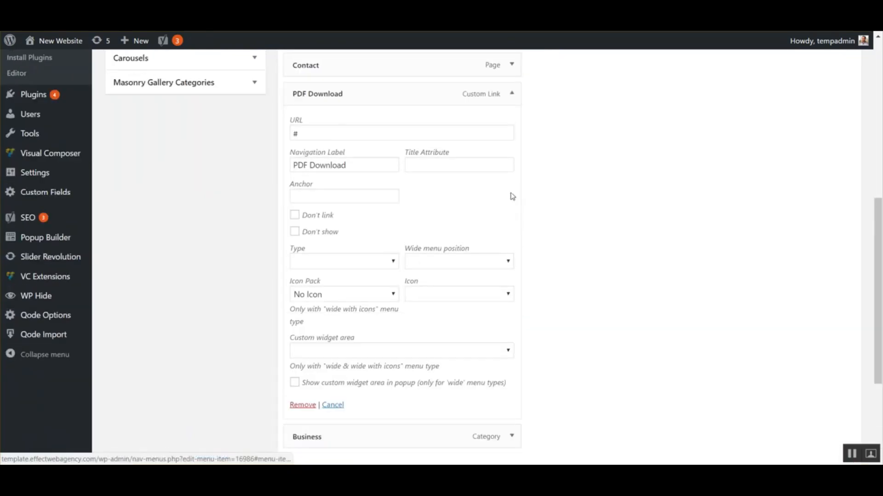
left_click(303, 406)
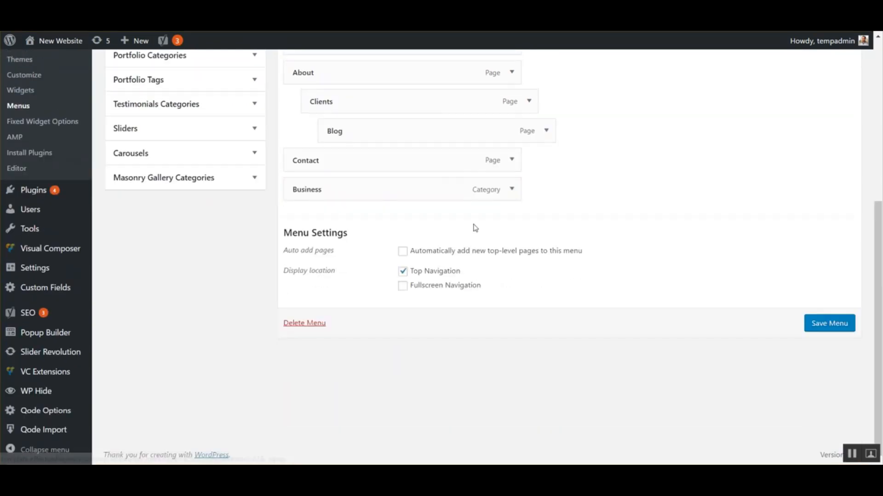
left_click(511, 189)
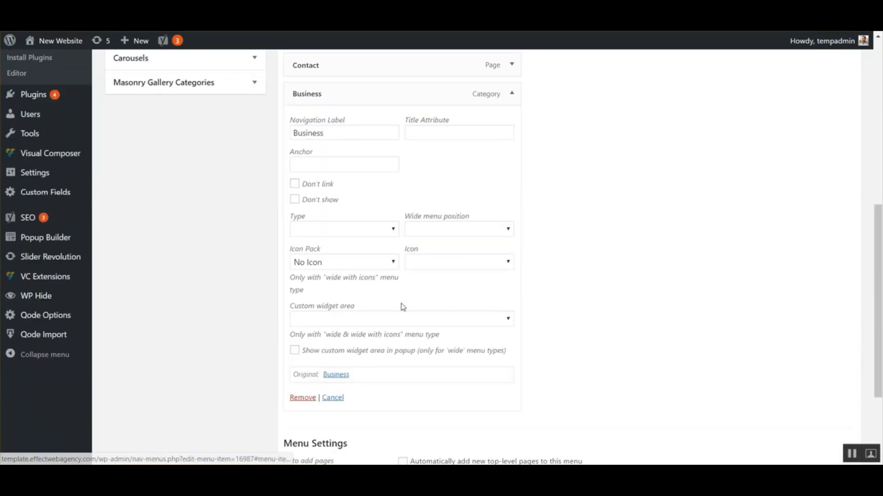
left_click(303, 398)
Remove the Blog page nested under Clients from the menu structure and save the Primary menu.
scroll(492, 331, "up", 2)
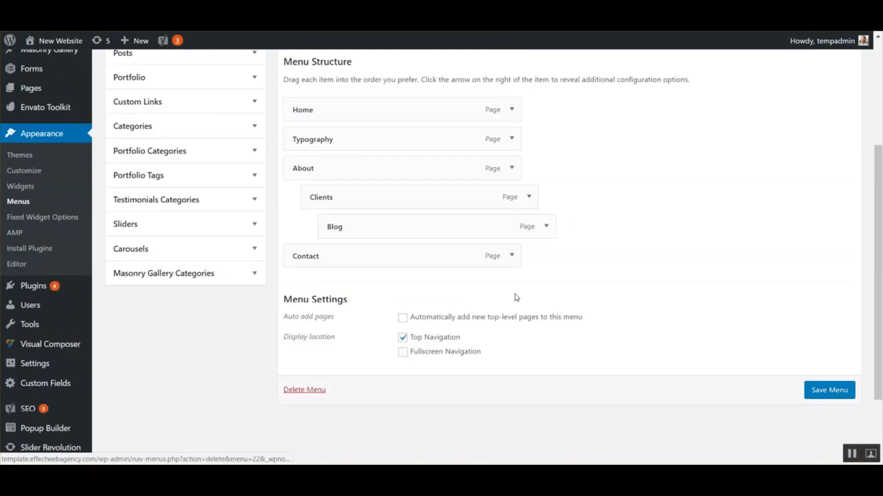
left_click(546, 226)
scroll(350, 349, "down", 2)
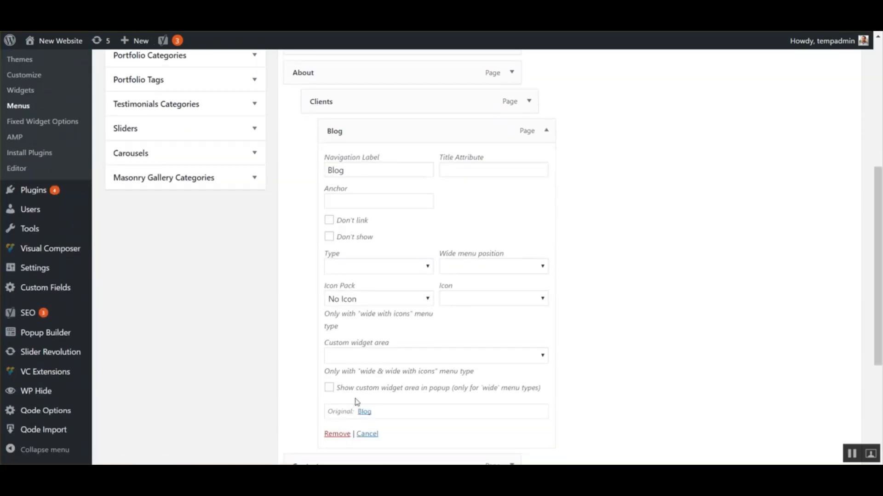
left_click(342, 437)
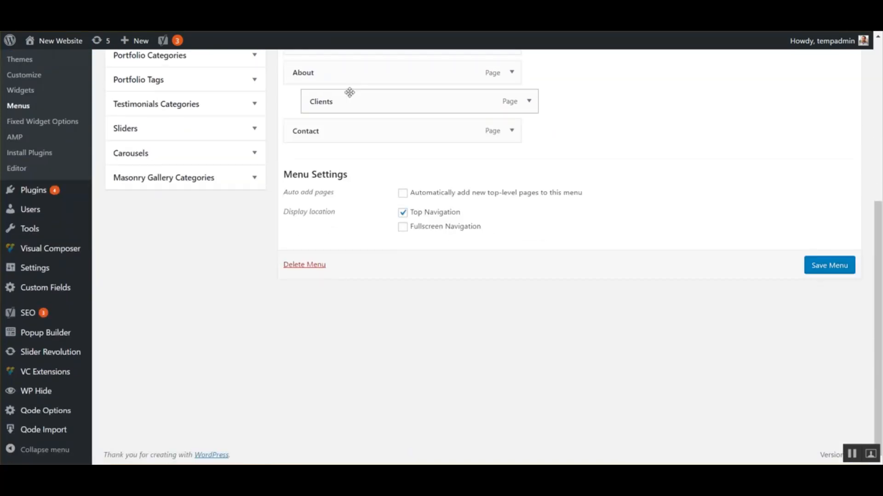
scroll(742, 370, "up", 3)
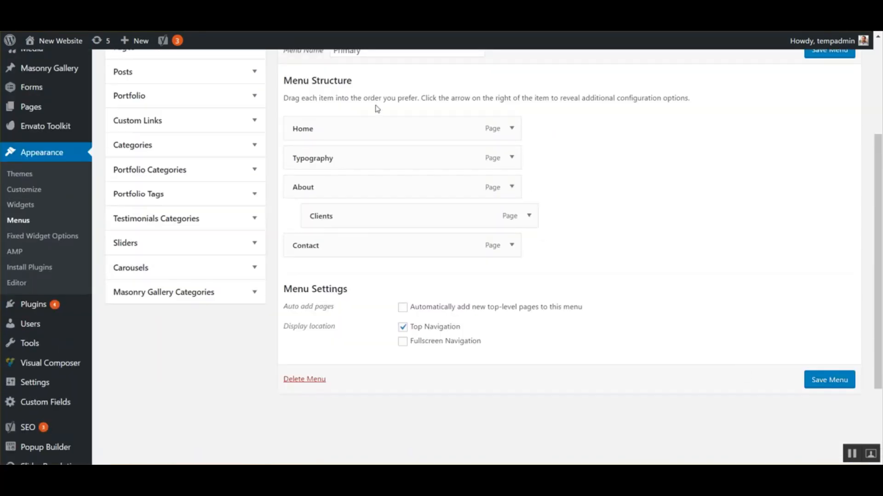
left_click(831, 382)
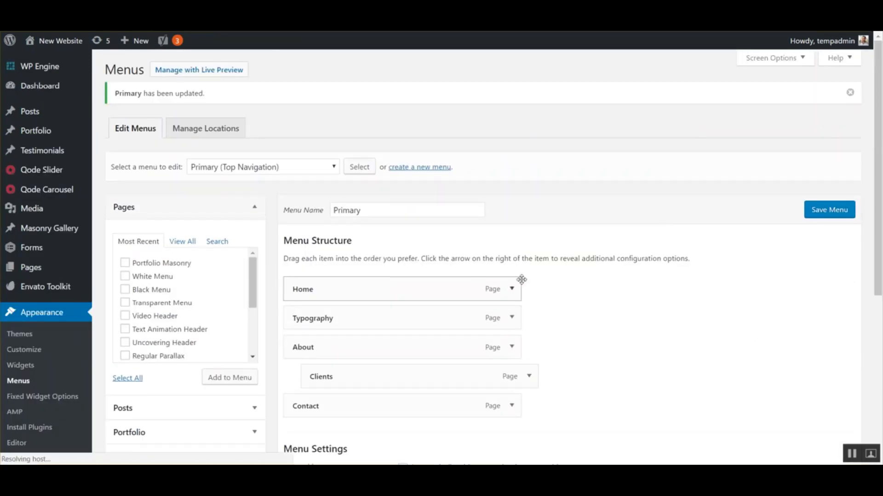
Examine the settings of the Home item in the menu structure and collapse them.
left_click(511, 289)
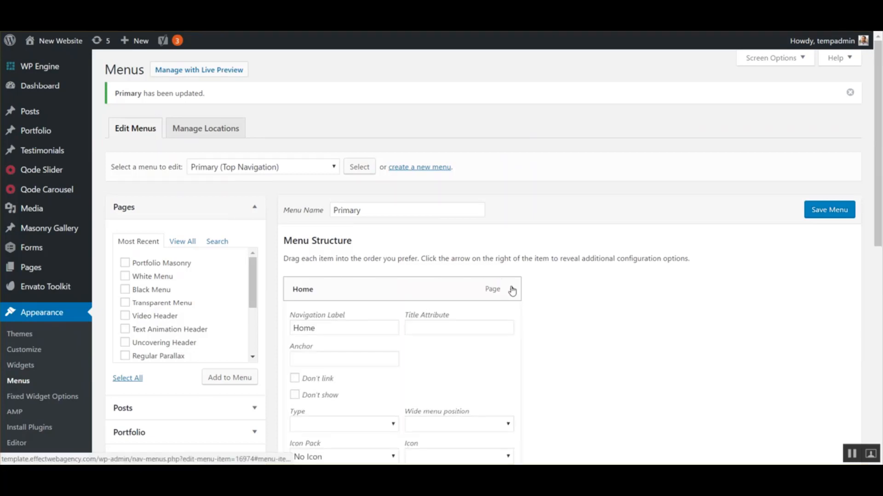
scroll(399, 289, "down", 2)
scroll(400, 289, "down", 1)
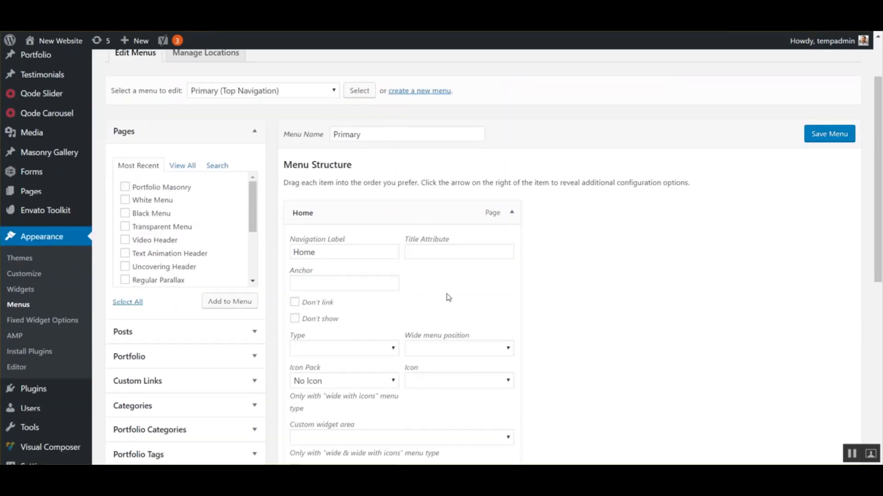
scroll(460, 284, "up", 3)
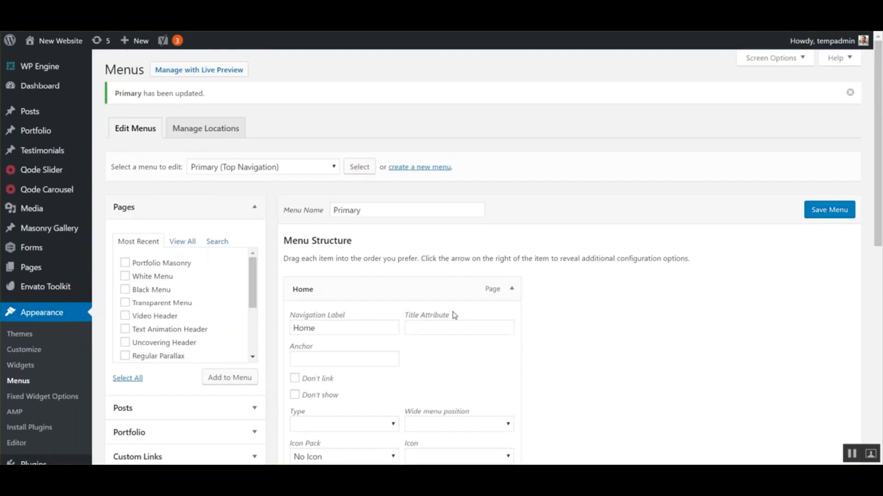
scroll(454, 317, "down", 6)
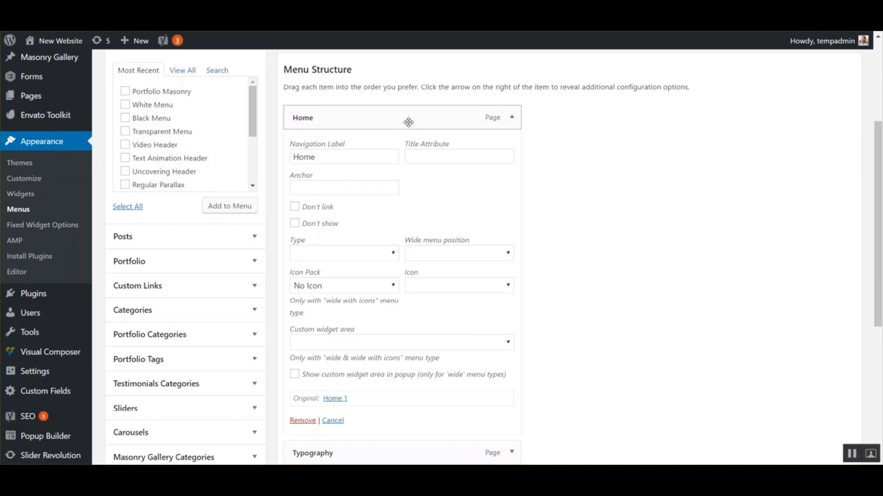
left_click(512, 118)
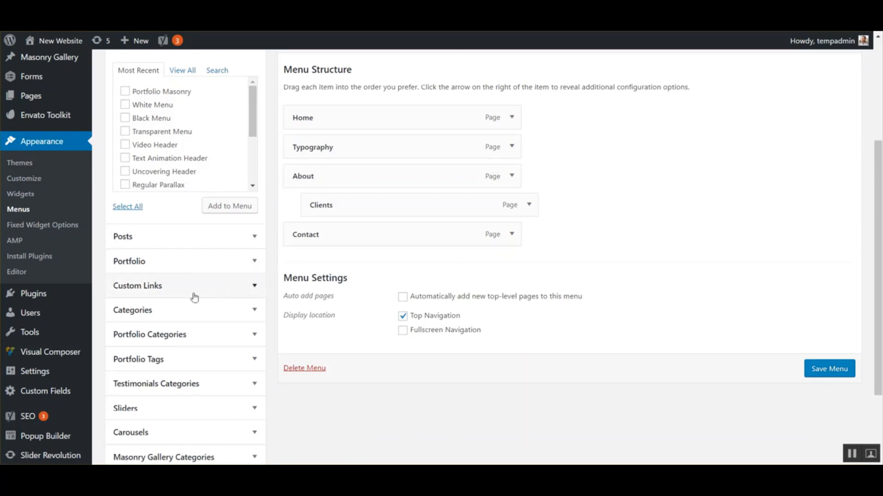
Add a custom link with the URL # and the link text "About" to the menu.
left_click(165, 286)
left_click_drag(194, 147, 144, 149)
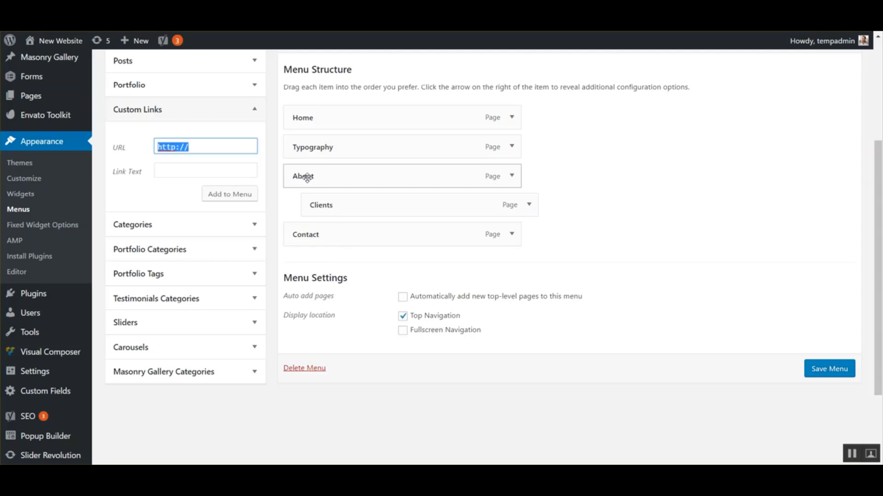
left_click(513, 177)
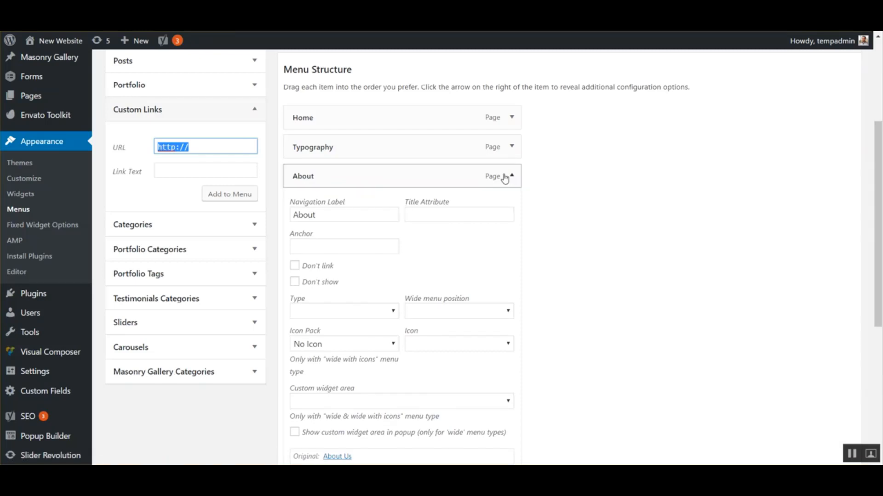
left_click(512, 178)
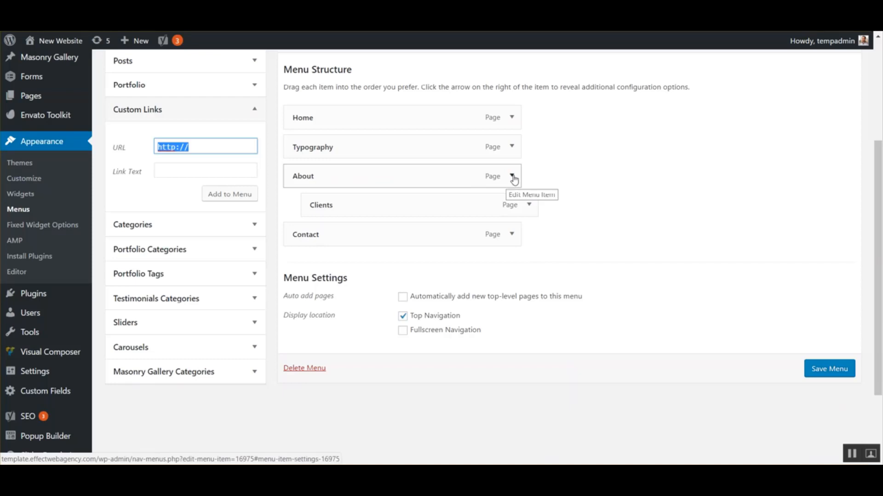
left_click(197, 147)
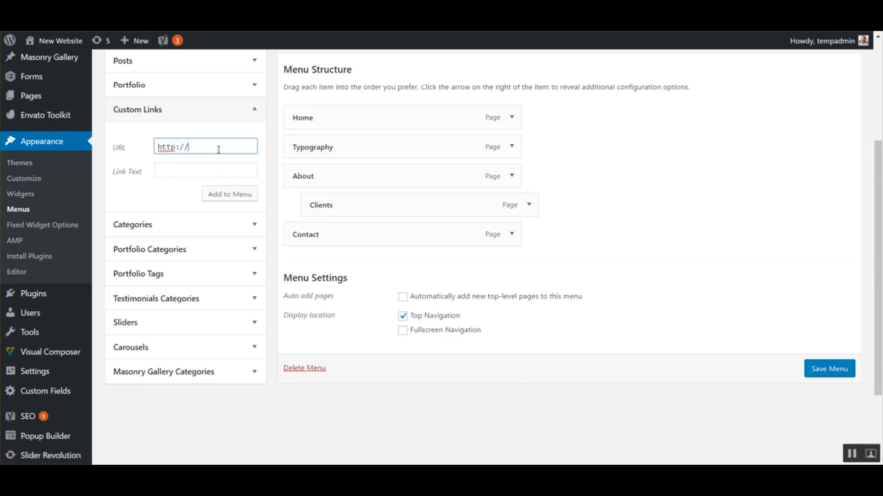
left_click_drag(216, 146, 109, 138)
type("#")
key("Tab")
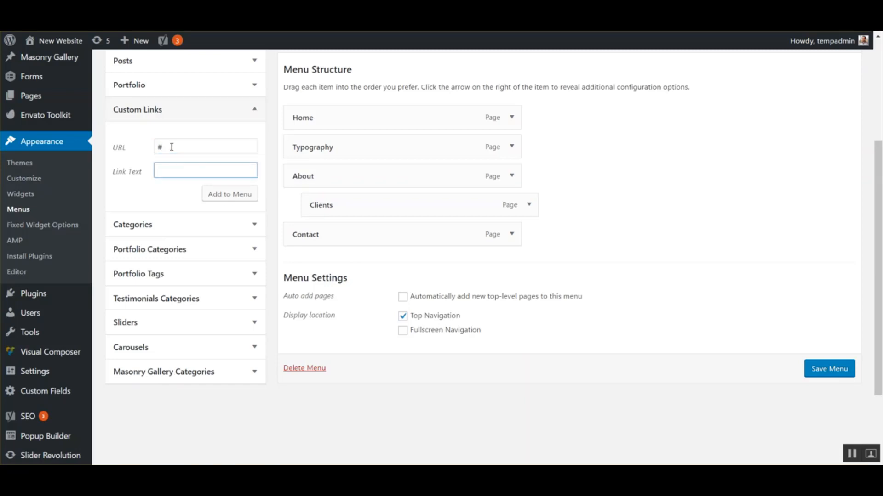
type("About")
left_click(235, 197)
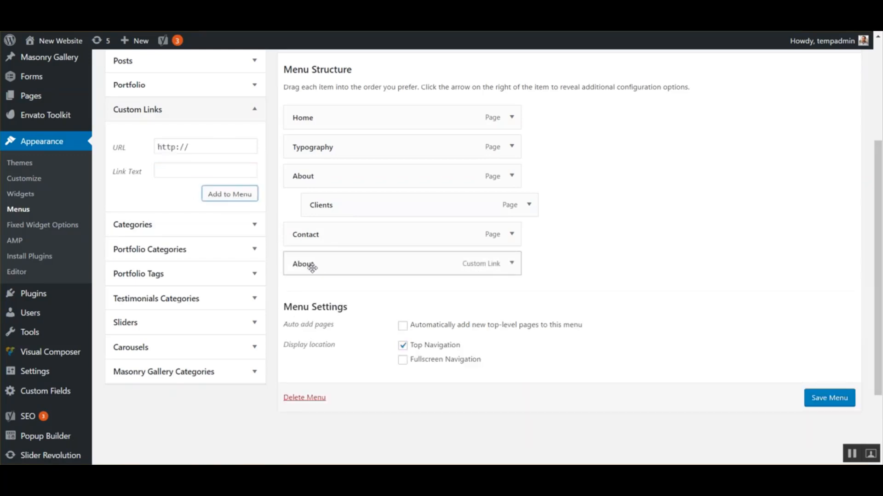
Place the About custom link directly below Typography and nest the Clients page under it.
left_click_drag(307, 267, 309, 181)
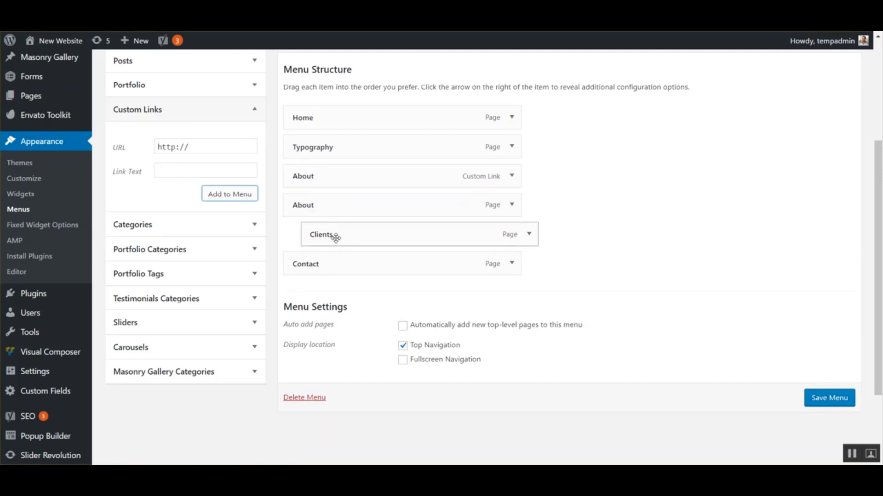
left_click_drag(334, 236, 337, 205)
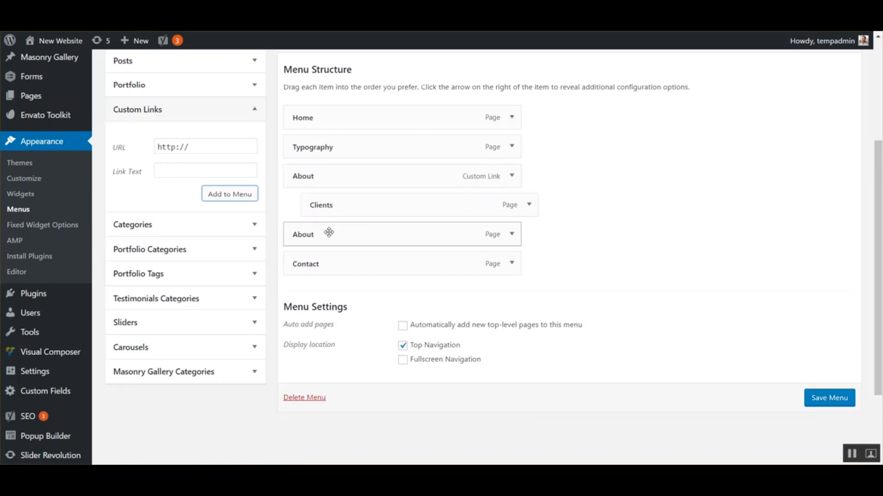
Remove the top-level About page item above Contact from the menu structure, keeping the About custom link.
left_click(512, 234)
scroll(410, 335, "down", 4)
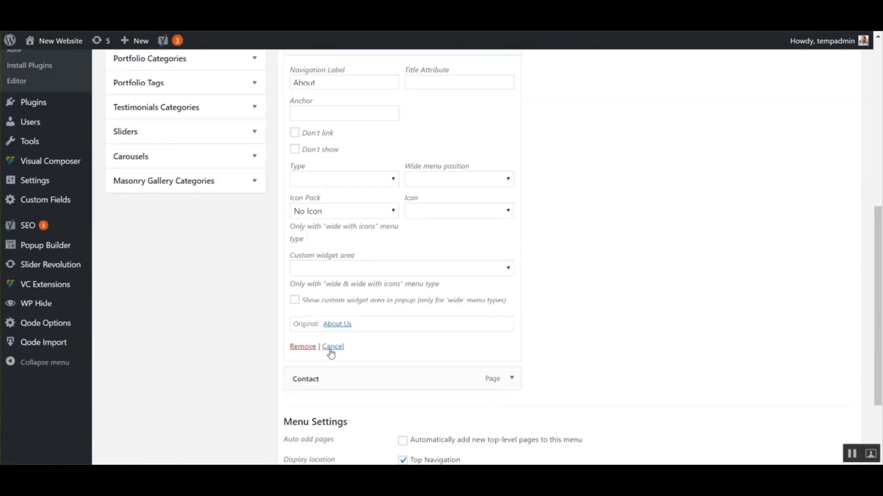
left_click(307, 351)
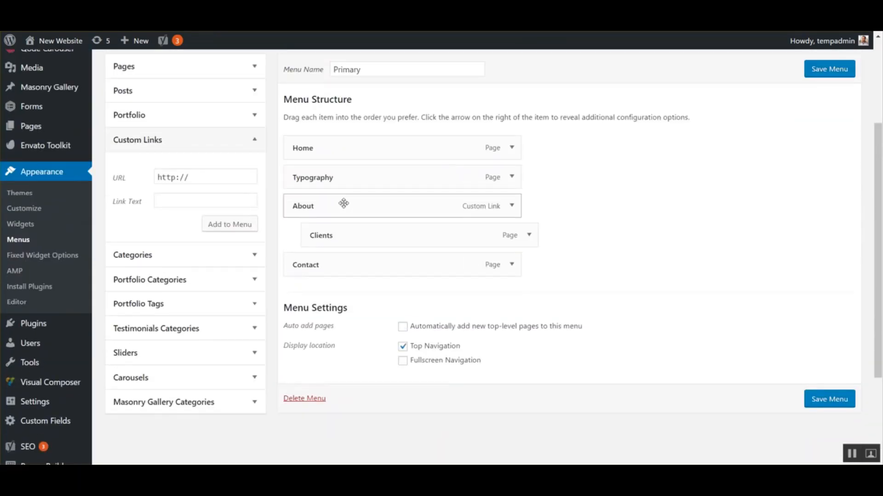
Set the About custom link to Don't link, save the Primary menu and check the About item on the live site.
left_click(512, 207)
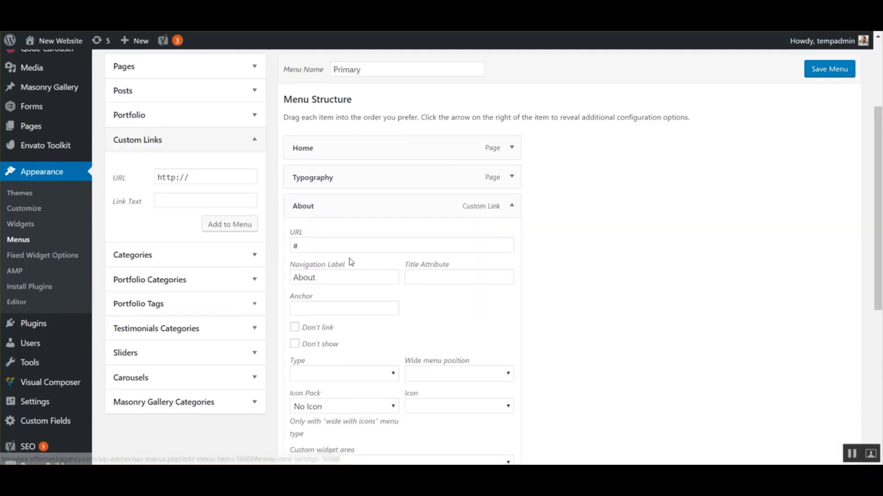
left_click(294, 328)
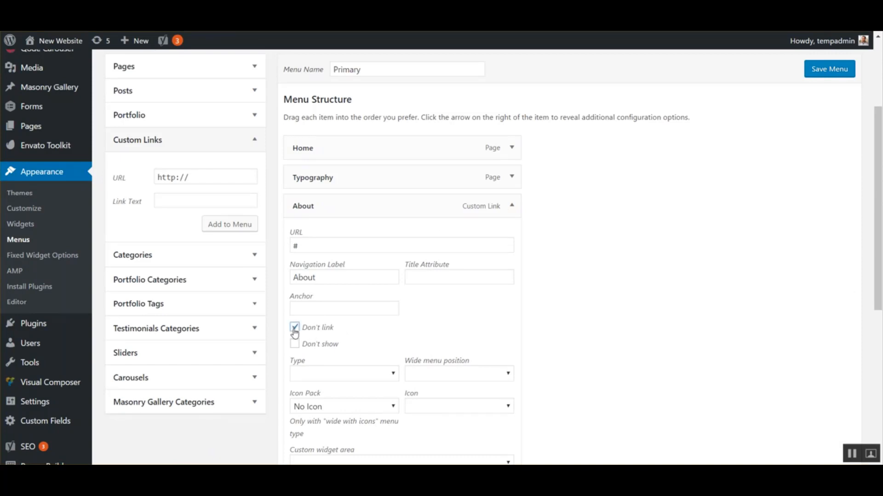
left_click(833, 75)
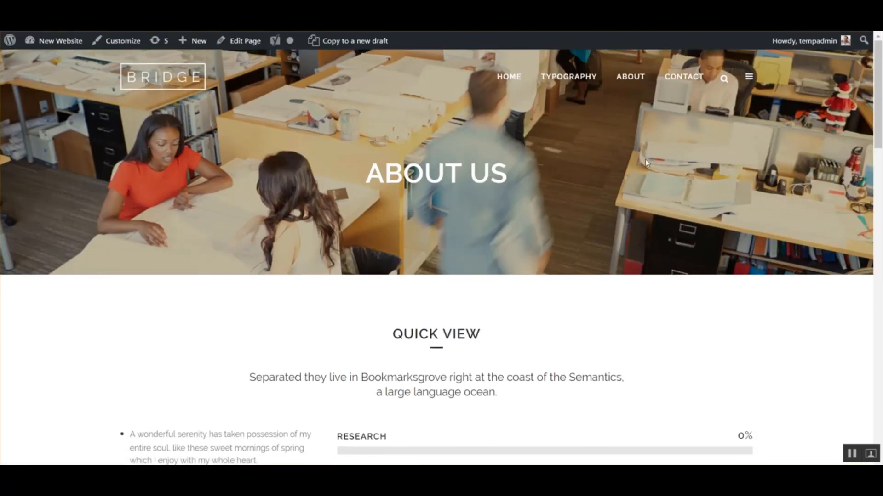
mouse_move(636, 82)
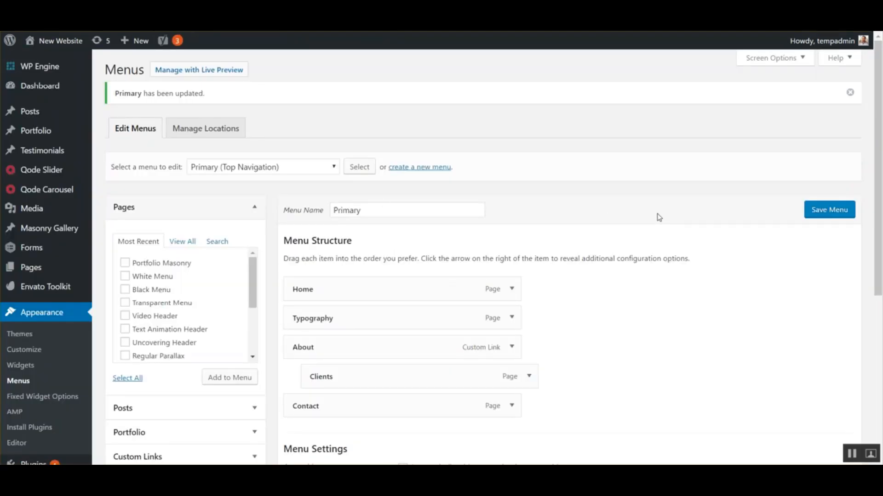
Add a custom link with the URL # and the link text "PDF" to the menu.
scroll(512, 290, "down", 1)
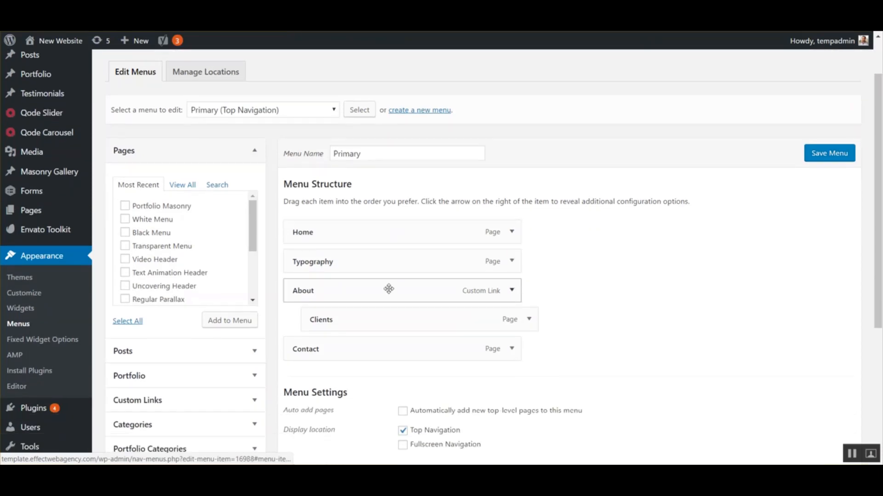
left_click(212, 158)
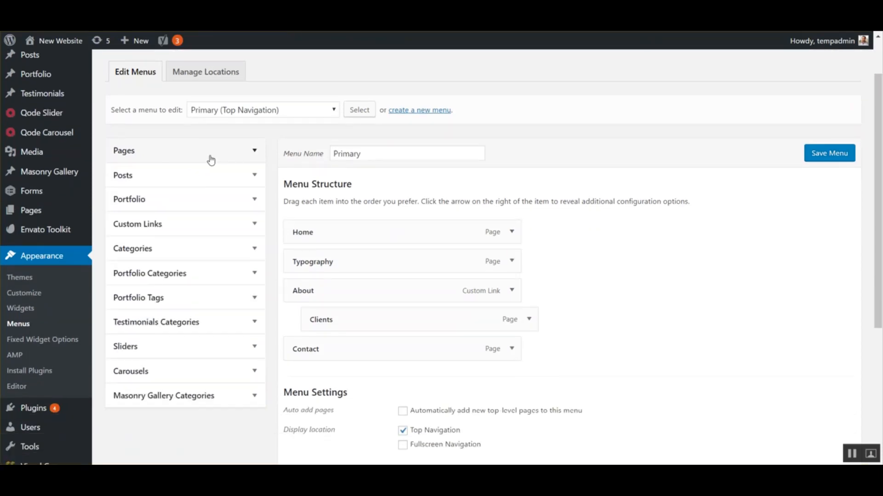
left_click(156, 229)
left_click_drag(208, 262, 135, 263)
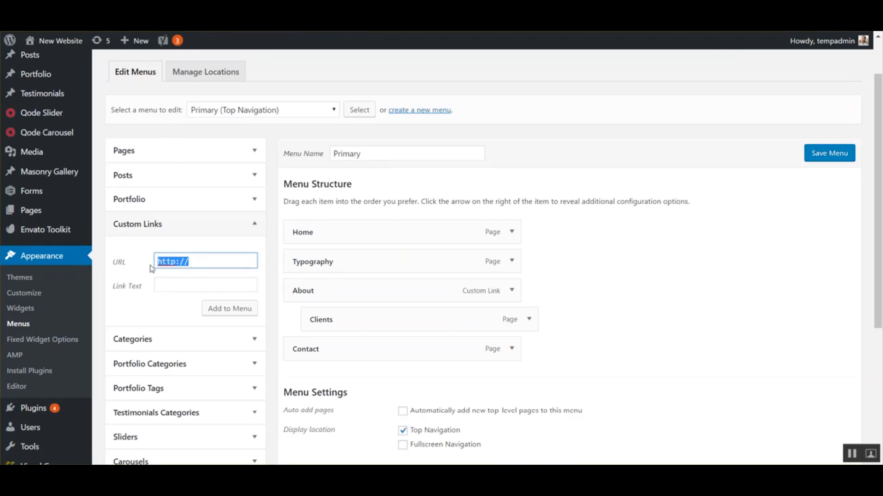
type("#")
key("ctrl+a")
mouse_move(39, 156)
left_click(169, 284)
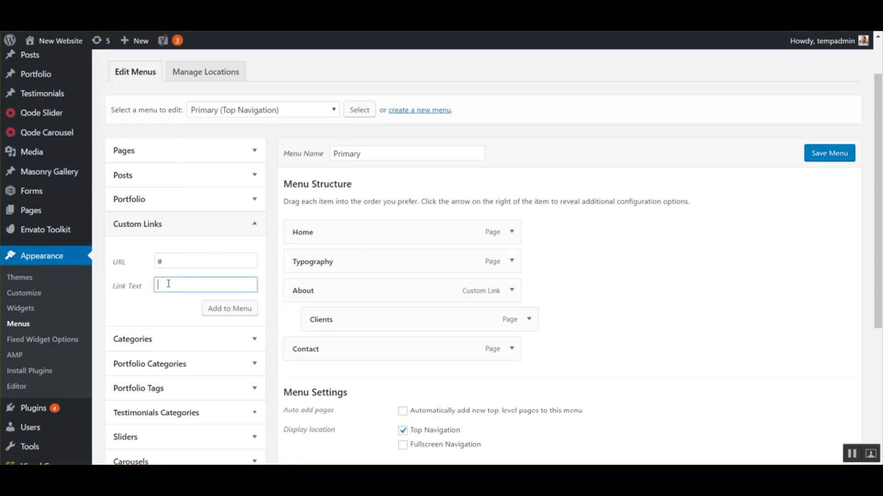
type("PDF")
left_click(228, 309)
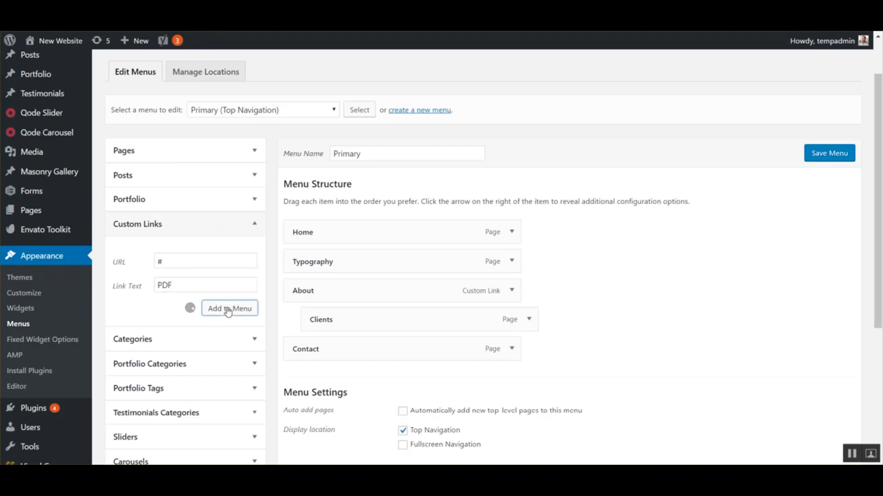
Expand the PDF custom link in the menu structure and examine its available settings.
scroll(516, 363, "down", 2)
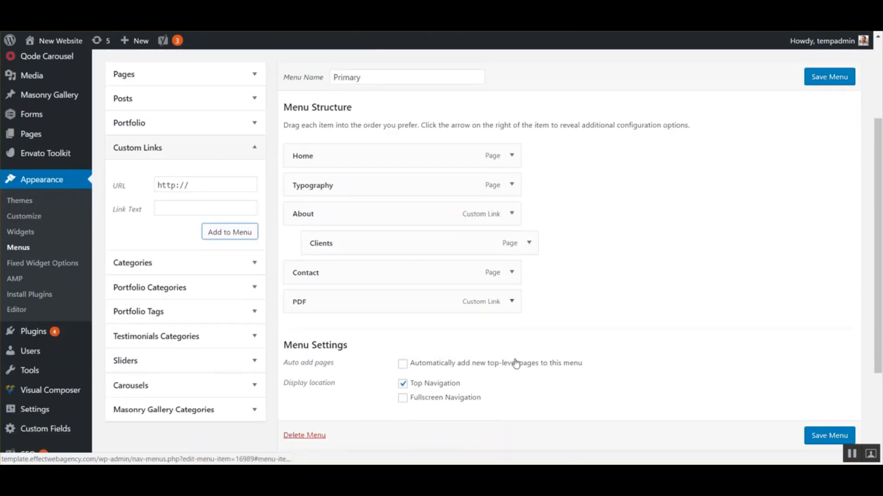
left_click(512, 302)
scroll(414, 327, "down", 4)
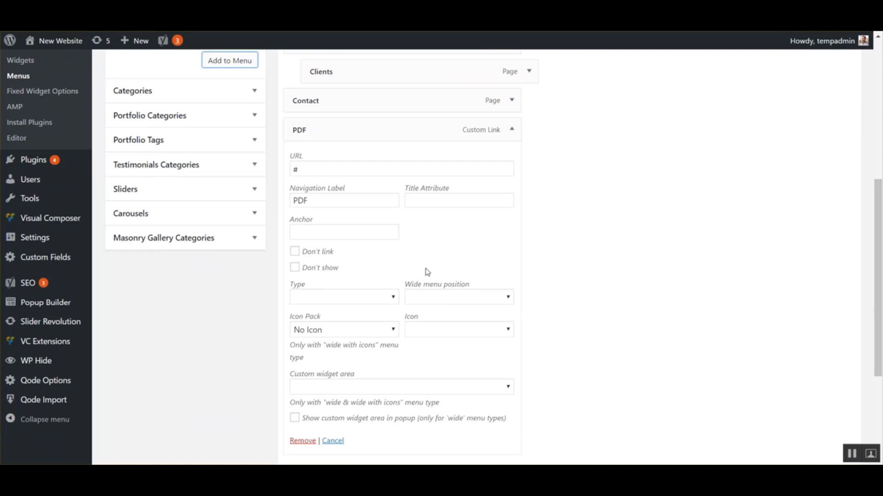
scroll(398, 364, "down", 1)
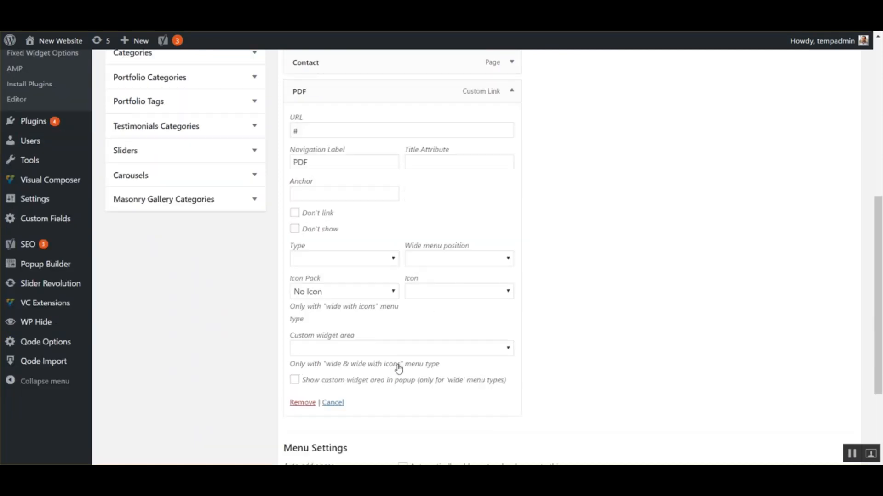
scroll(398, 368, "up", 1)
scroll(364, 307, "up", 2)
scroll(363, 308, "up", 4)
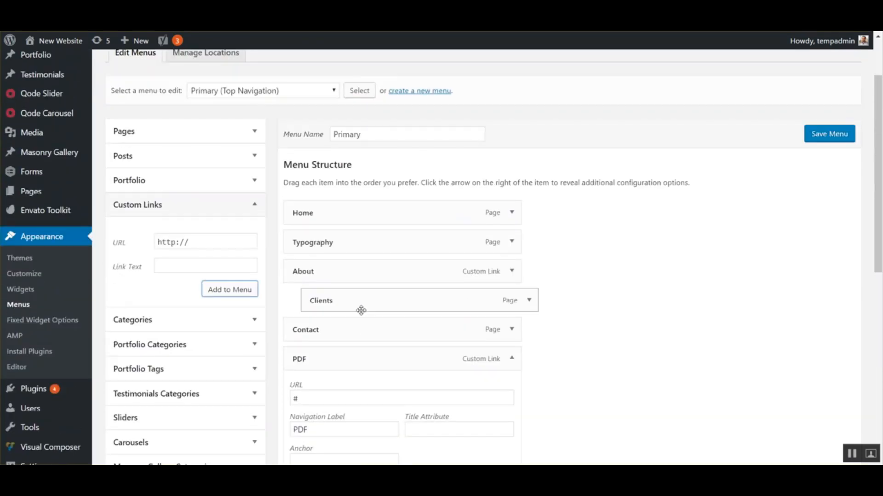
Enable the Link Target advanced menu property in the screen options and collapse them.
left_click(758, 63)
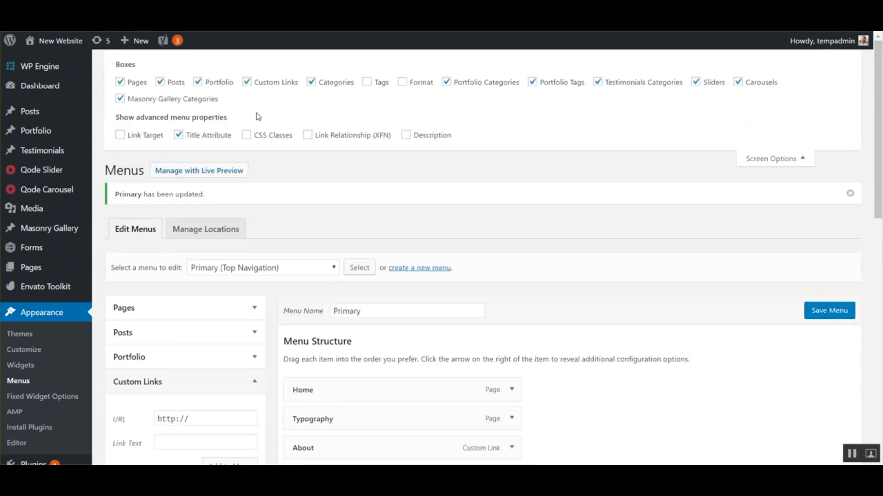
left_click(120, 136)
left_click(769, 162)
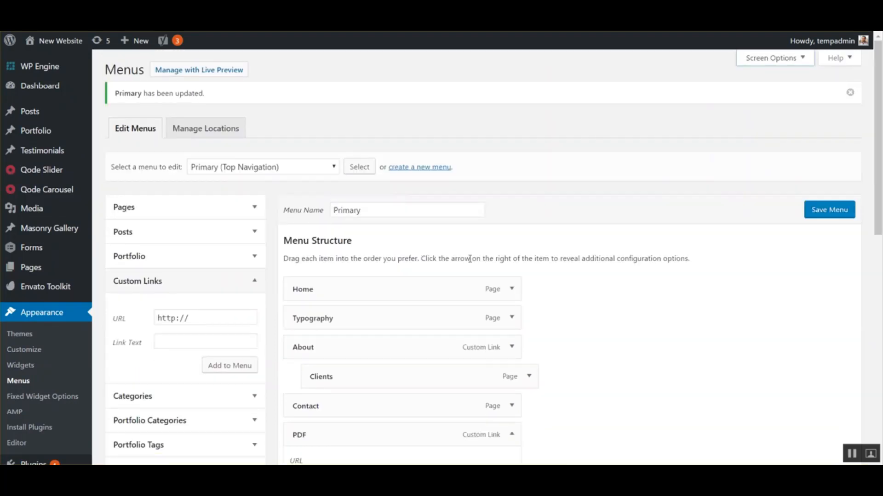
Set the PDF custom link to open in a new window/tab, collapse its settings and save the Primary menu.
scroll(469, 259, "down", 7)
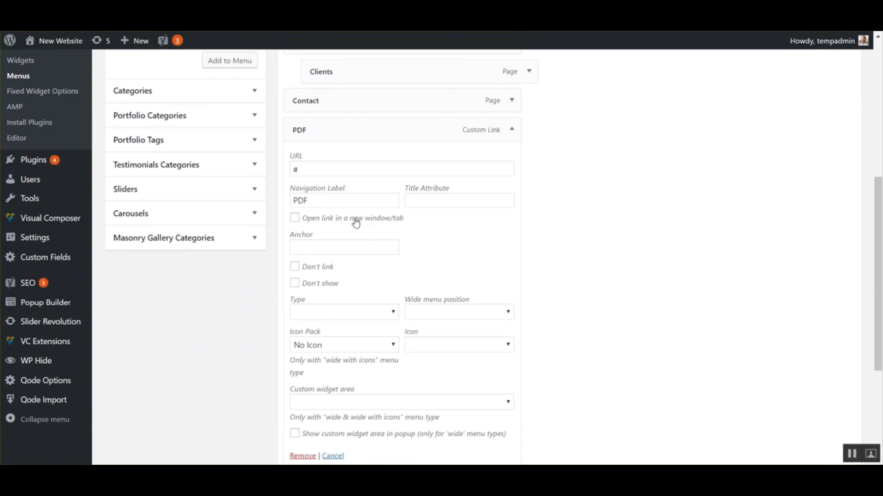
scroll(354, 223, "up", 1)
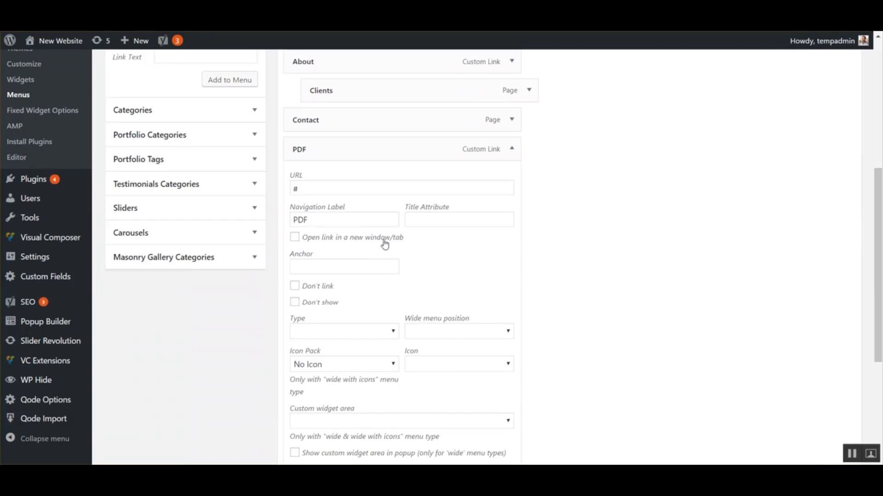
scroll(389, 247, "up", 4)
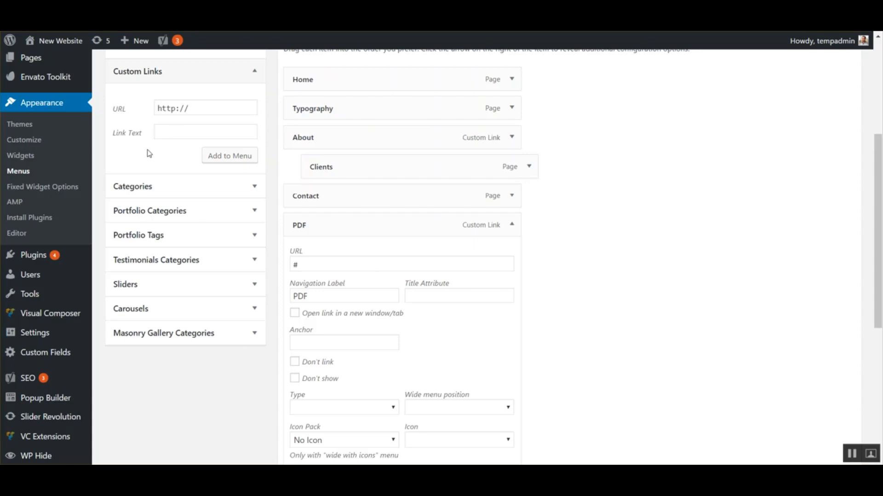
left_click(337, 316)
scroll(336, 312, "down", 2)
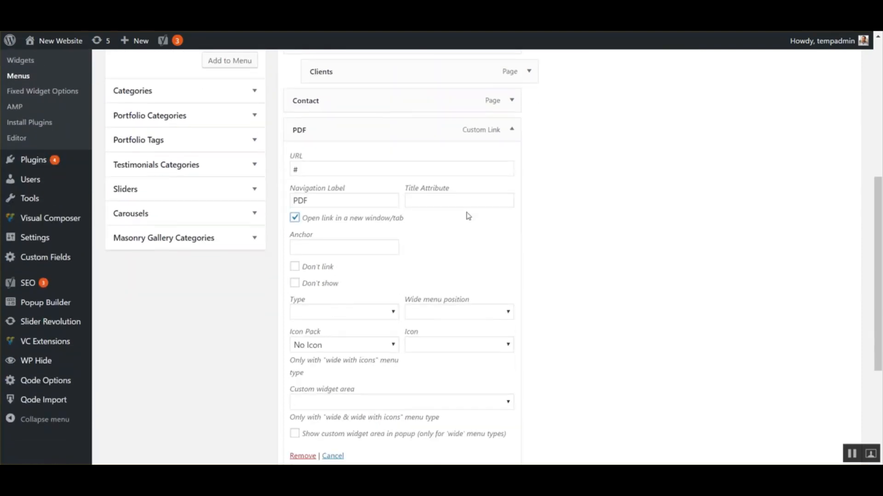
scroll(473, 203, "up", 1)
left_click(516, 175)
scroll(445, 309, "up", 3)
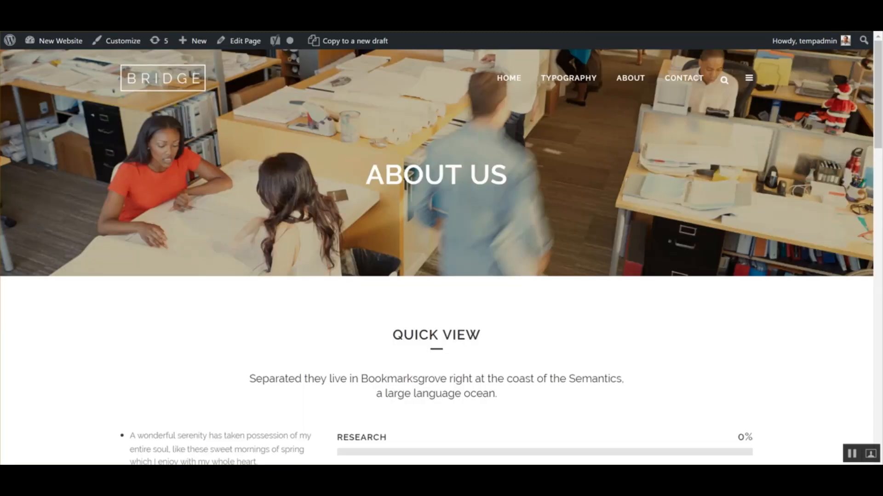
Reload the live About Us page and test the PDF link in the navigation.
key("F5")
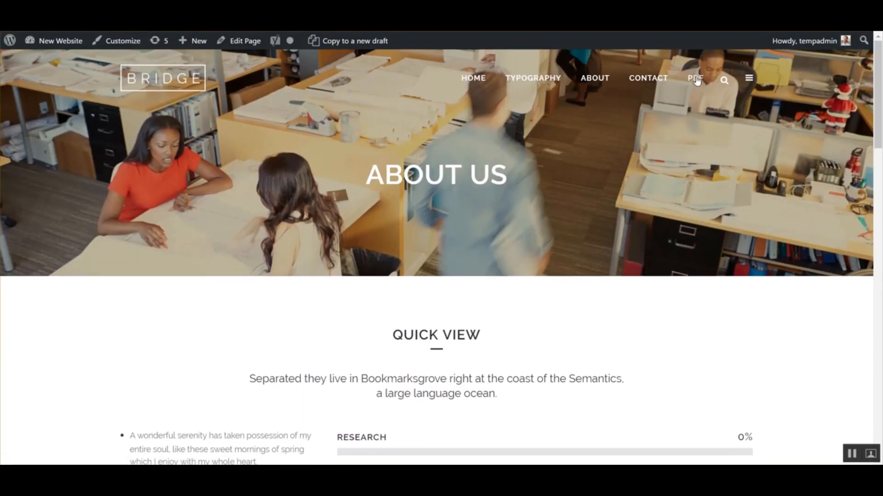
left_click(698, 82)
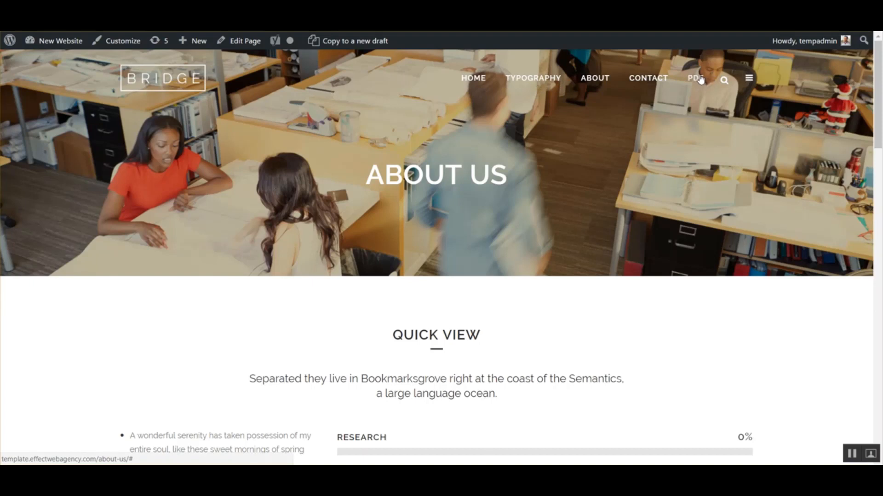
left_click(700, 80)
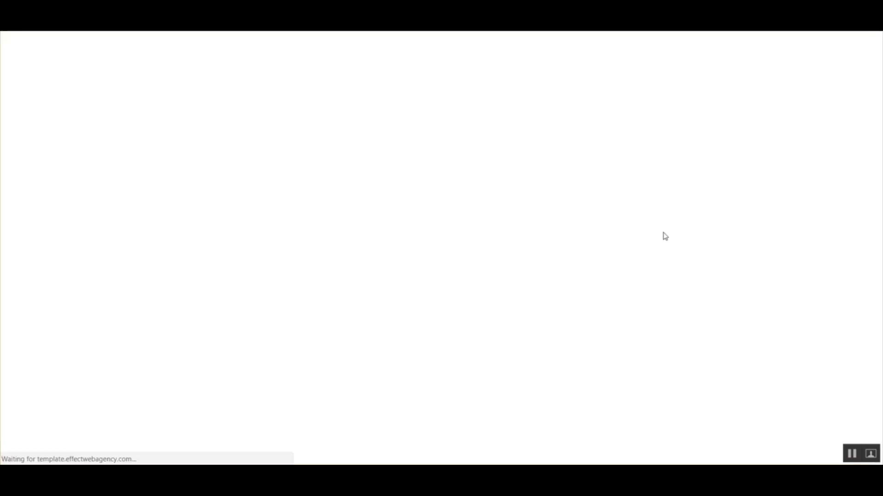